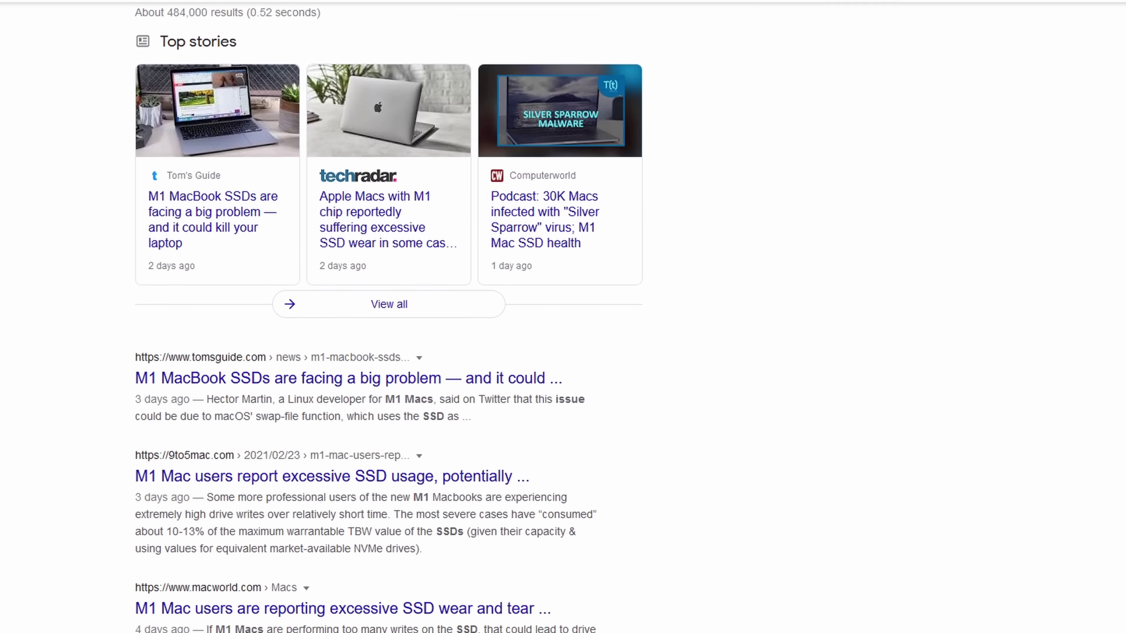
- Scroll through the 'm1 mac ssd issues' results and the Twitter thread replies on SSD writes
{"action": "scroll", "coordinate": [388, 310], "scroll_direction": "down", "scroll_amount": 2}
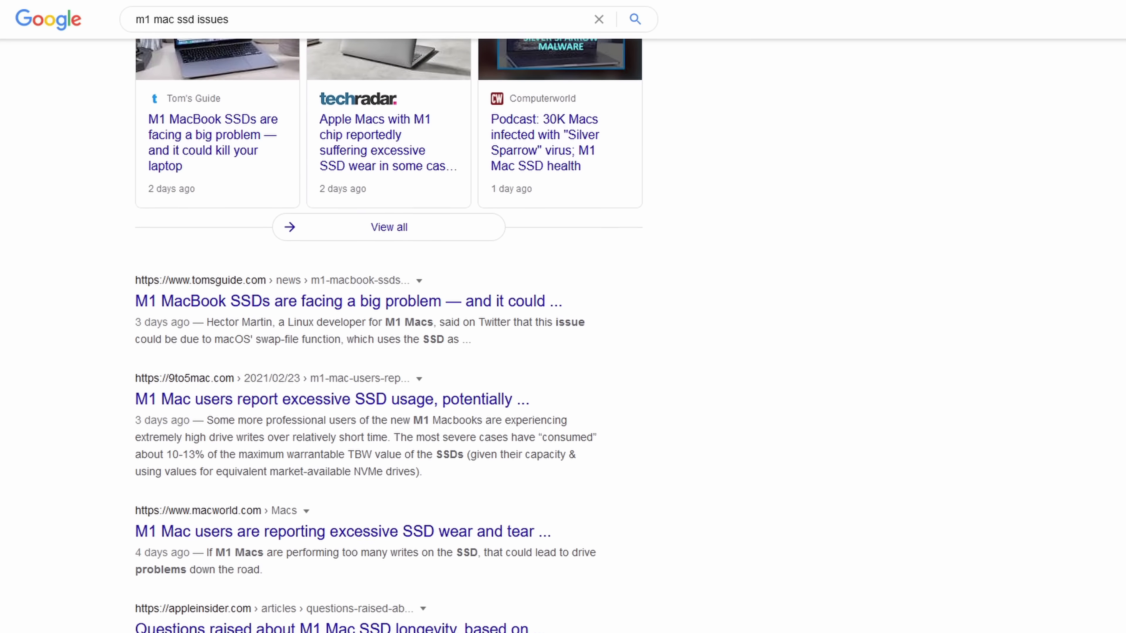
{"action": "scroll", "coordinate": [389, 333], "scroll_direction": "down", "scroll_amount": 2}
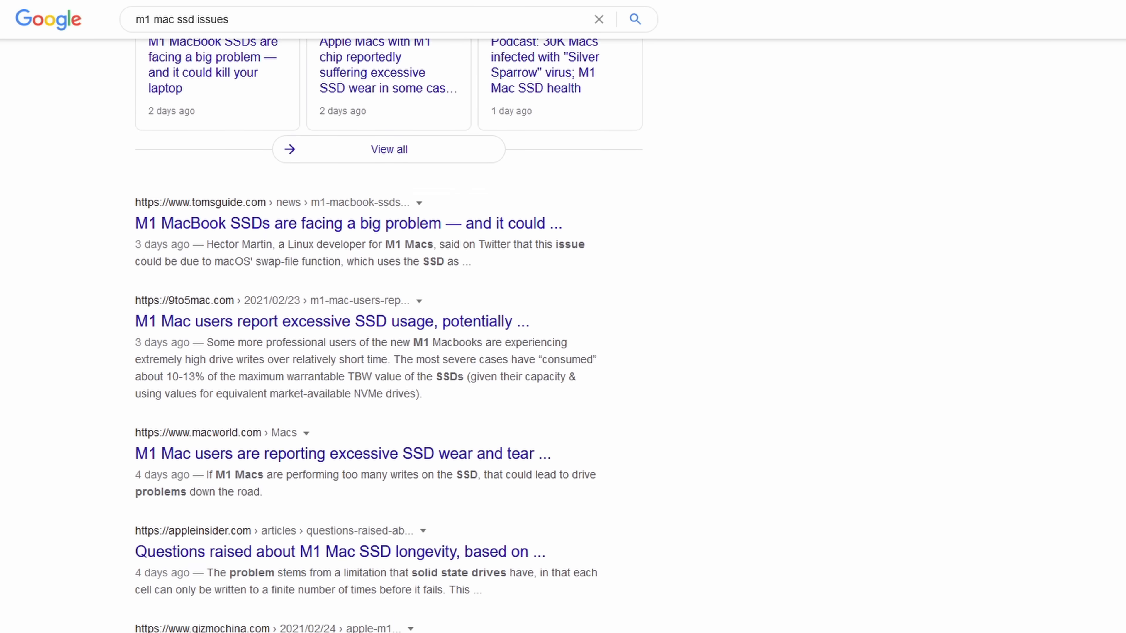
{"action": "scroll", "coordinate": [389, 332], "scroll_direction": "down", "scroll_amount": 2}
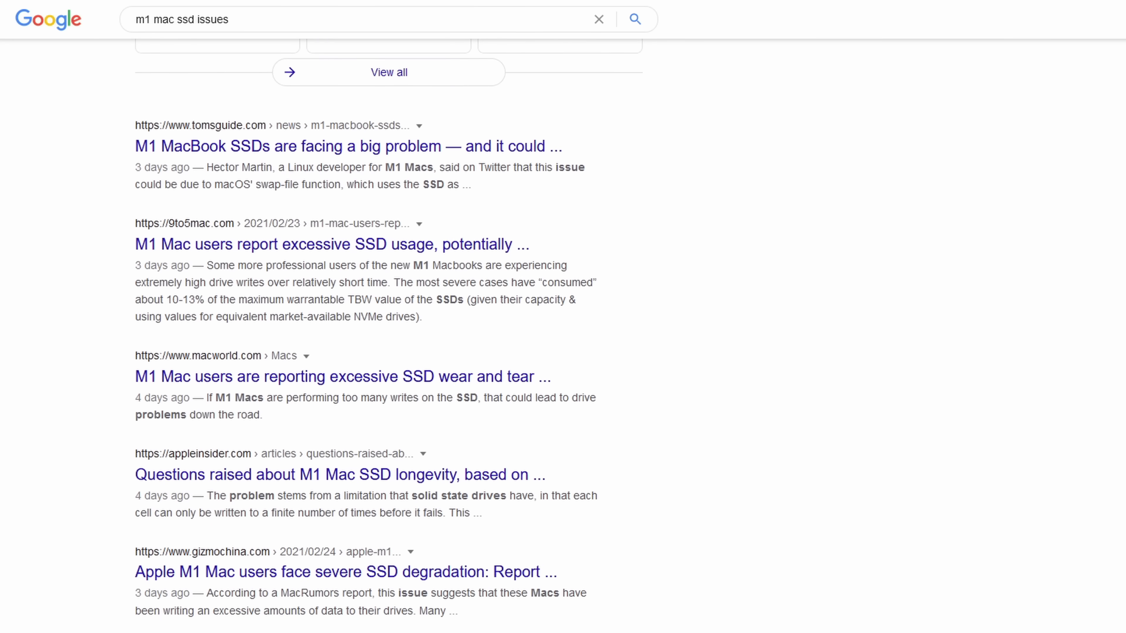
{"action": "scroll", "coordinate": [389, 332], "scroll_direction": "down", "scroll_amount": 2}
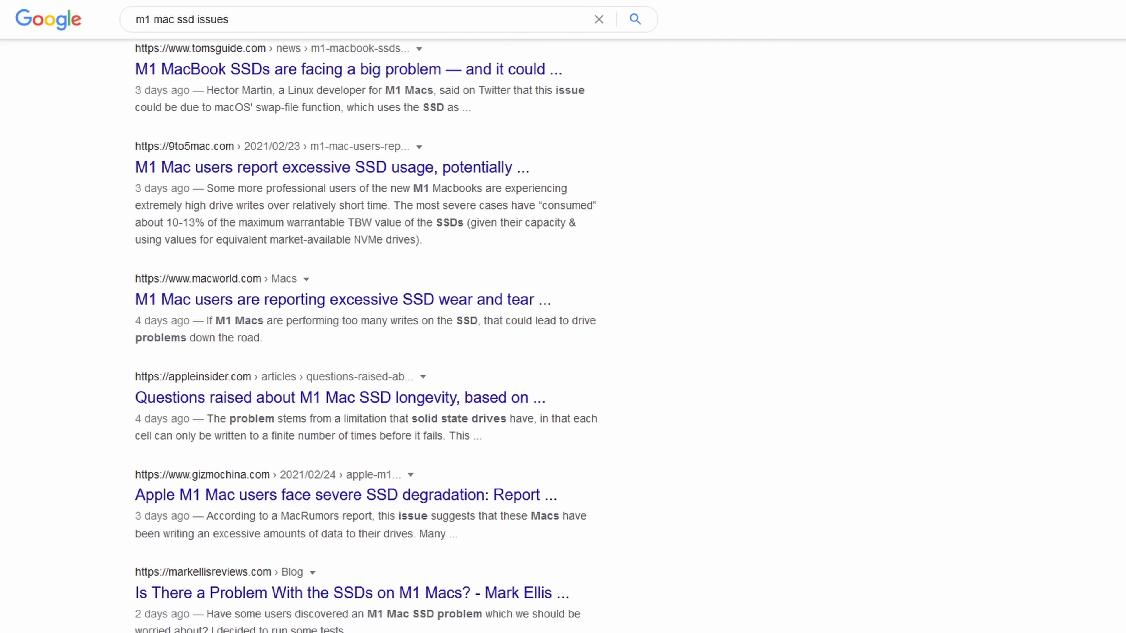
{"action": "scroll", "coordinate": [389, 333], "scroll_direction": "down", "scroll_amount": 1}
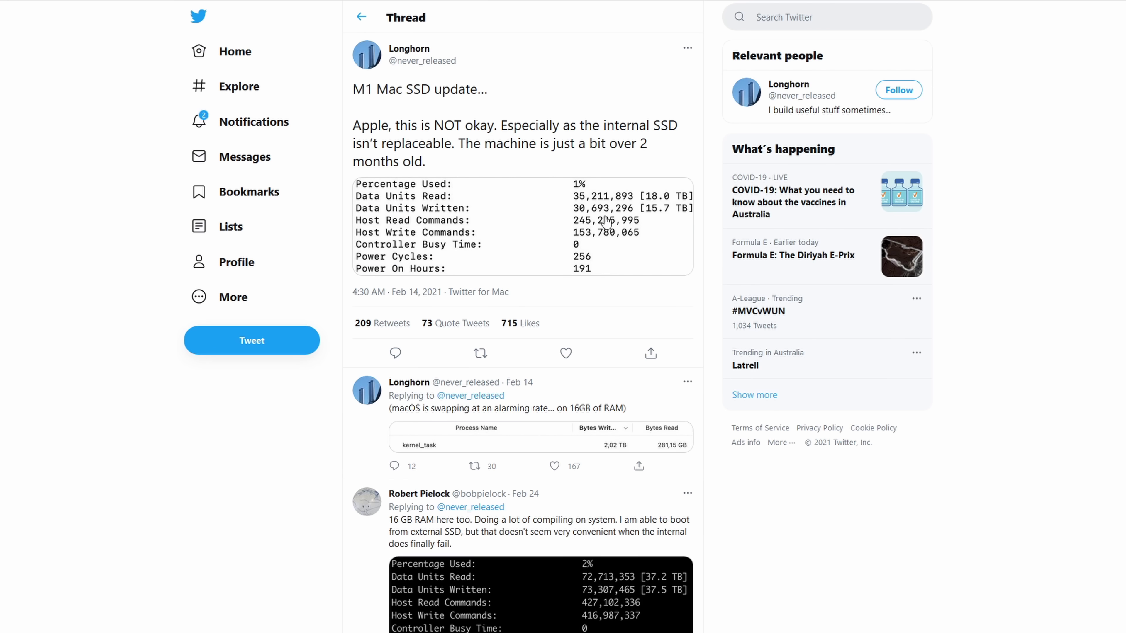
{"action": "scroll", "coordinate": [652, 283], "scroll_direction": "down", "scroll_amount": 6}
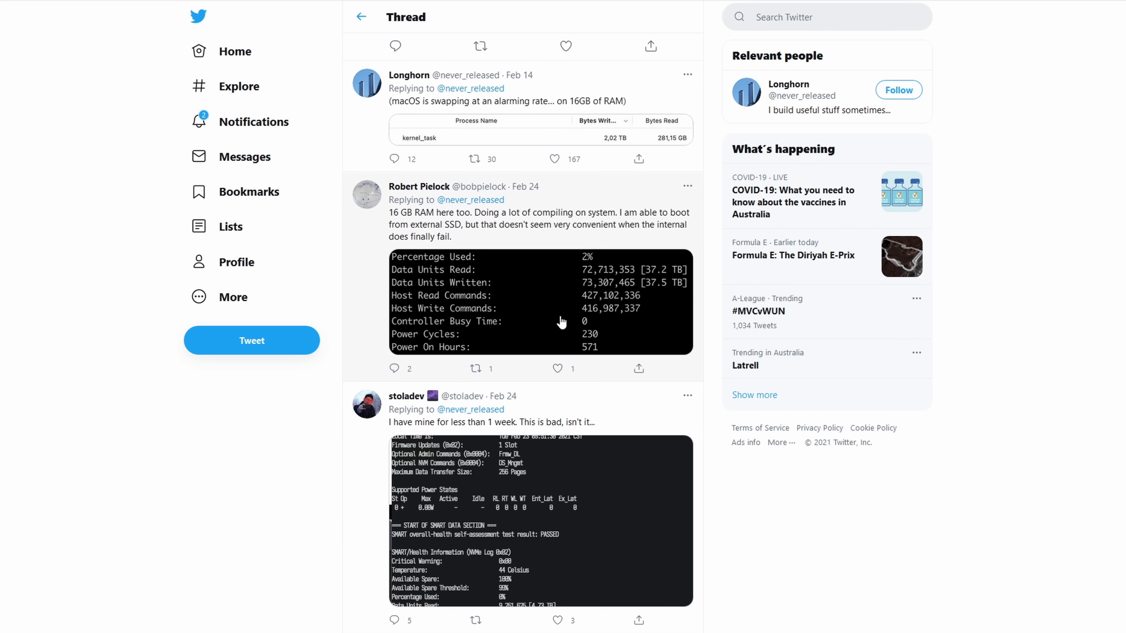
{"action": "scroll", "coordinate": [425, 295], "scroll_direction": "down", "scroll_amount": 8}
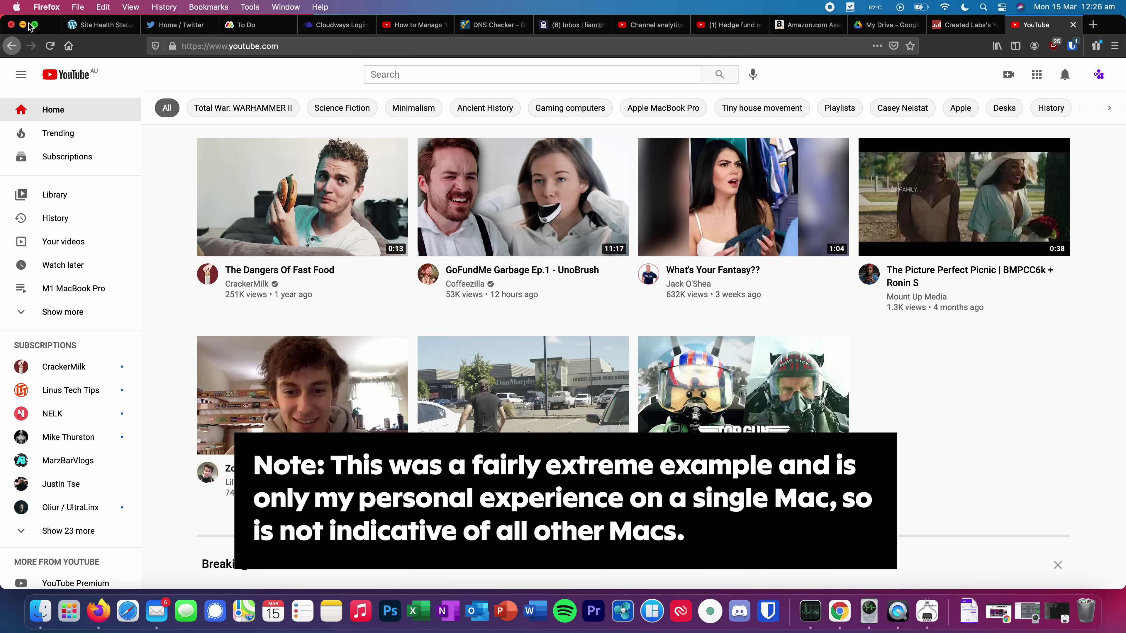
- Minimise the Firefox YouTube window to the Dock
{"action": "left_click", "coordinate": [28, 25]}
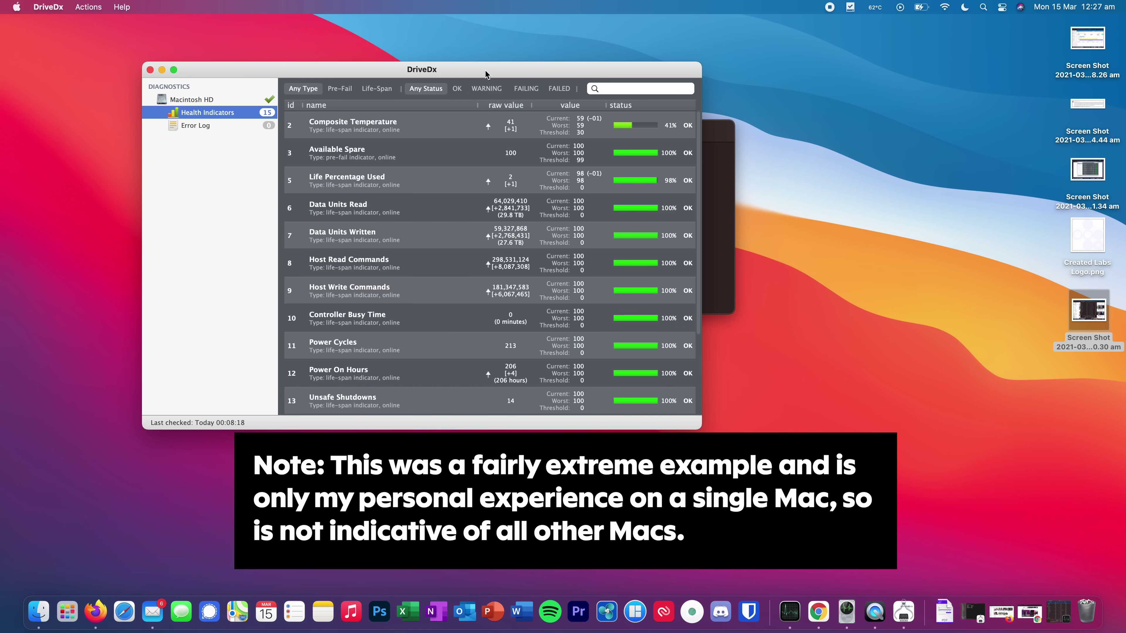
- Move the DriveDx window down and to the right to review its health indicators
{"action": "left_click_drag", "start_coordinate": [484, 69], "coordinate": [584, 113]}
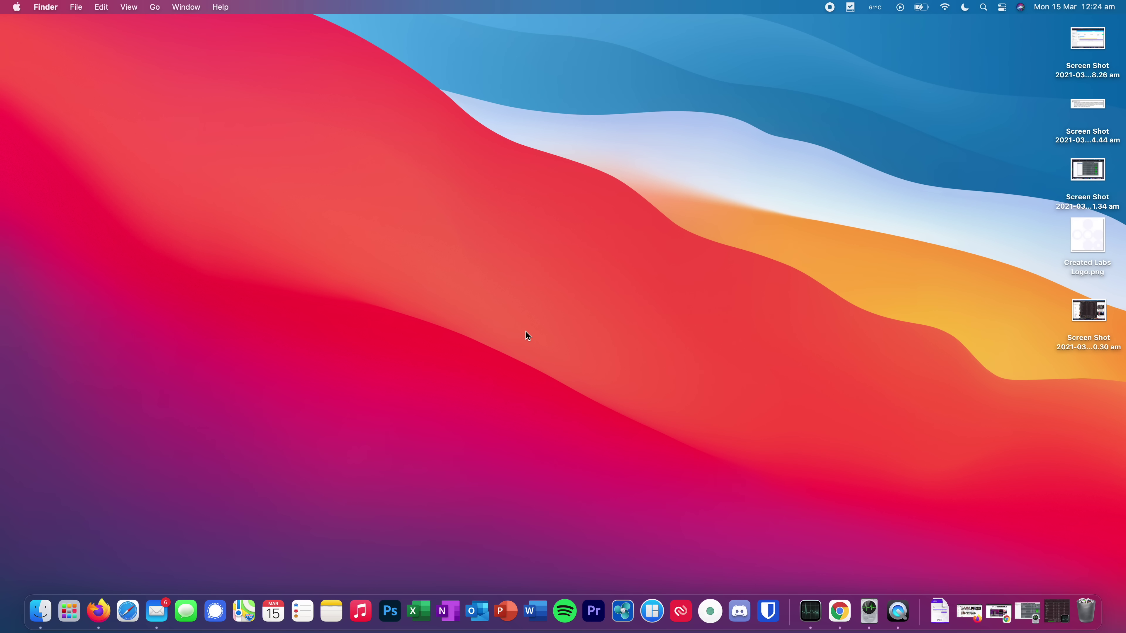
- Open About This Mac's System Report on the Software overview showing macOS 11.1
{"action": "left_click", "coordinate": [13, 7]}
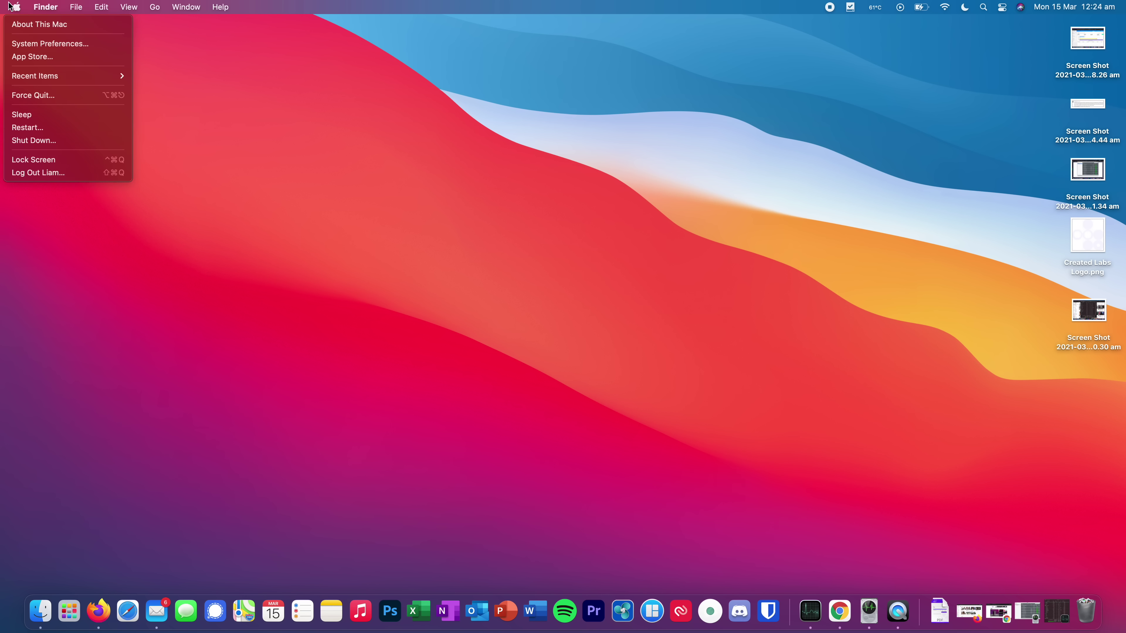
{"action": "left_click", "coordinate": [28, 24]}
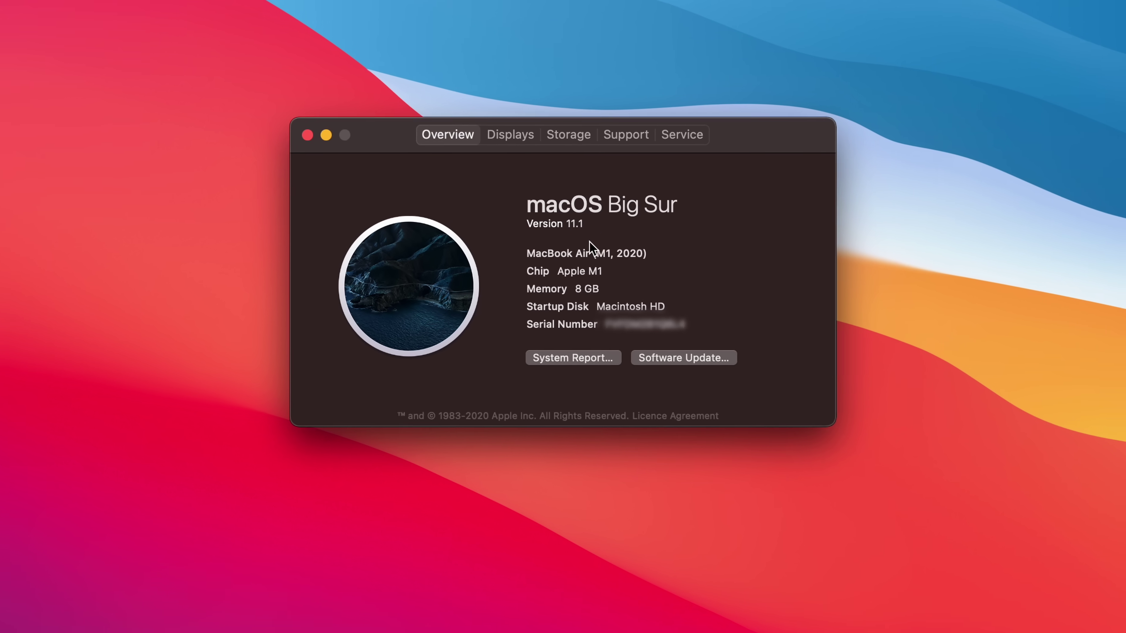
{"action": "left_click", "coordinate": [573, 378]}
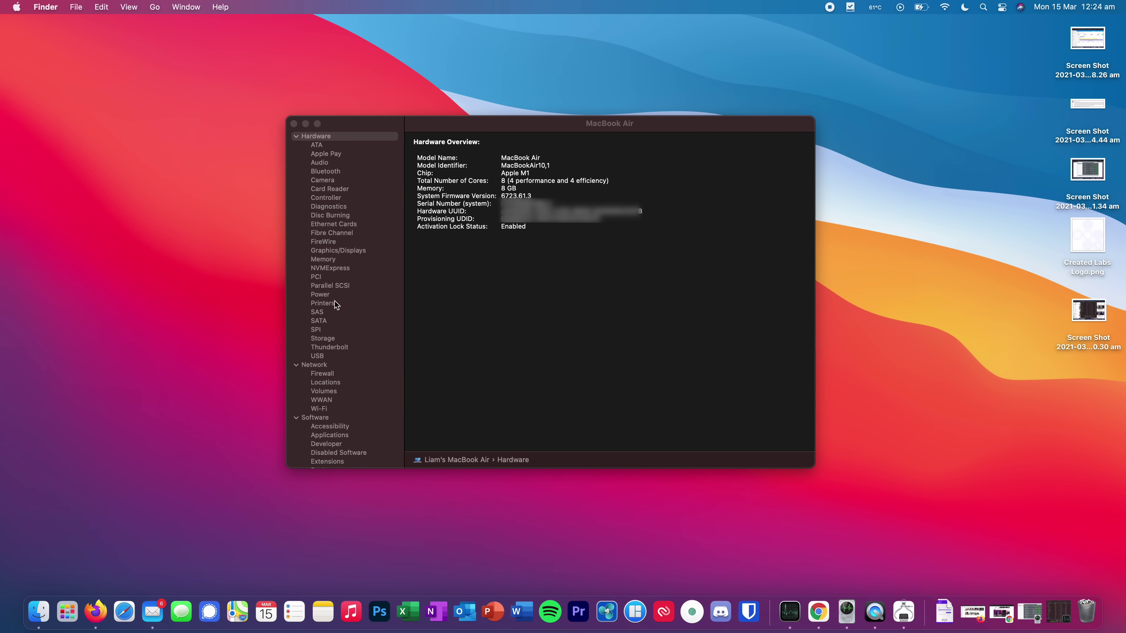
{"action": "left_click", "coordinate": [319, 419]}
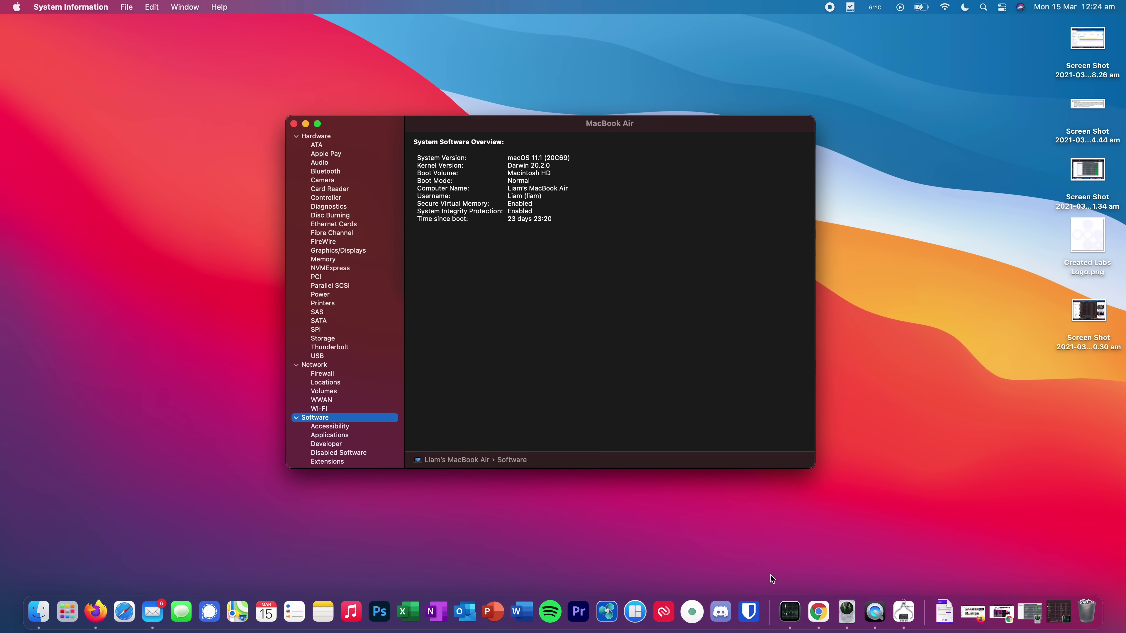
- Minimise System Information and Quick Look the last screenshot on the desktop
{"action": "left_click", "coordinate": [305, 124]}
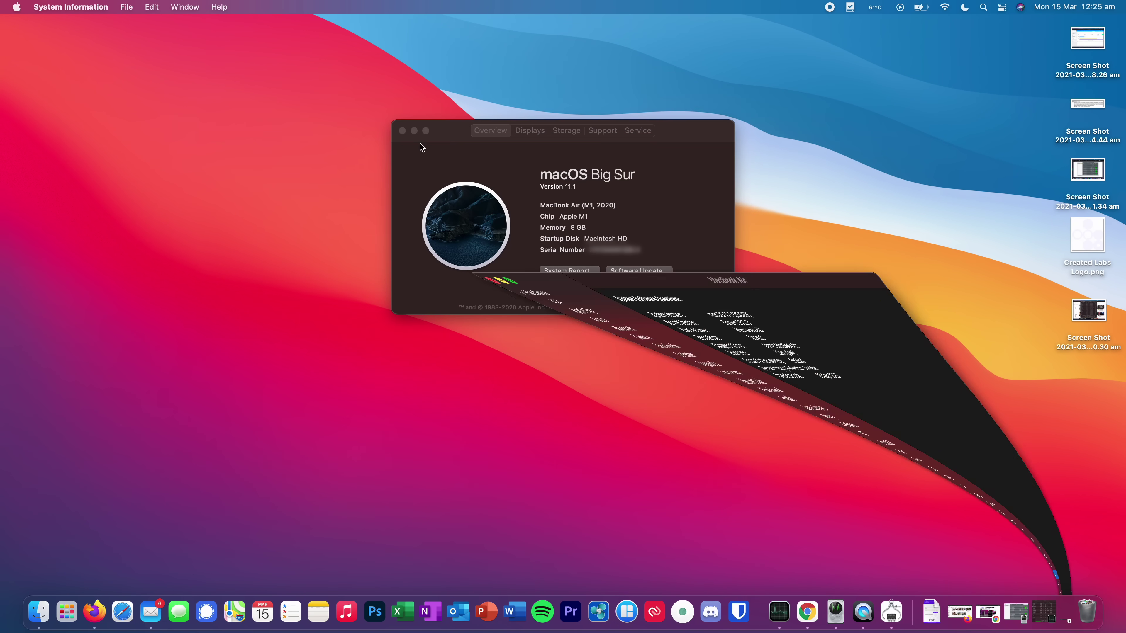
{"action": "left_click", "coordinate": [1087, 343]}
{"action": "key", "text": "space"}
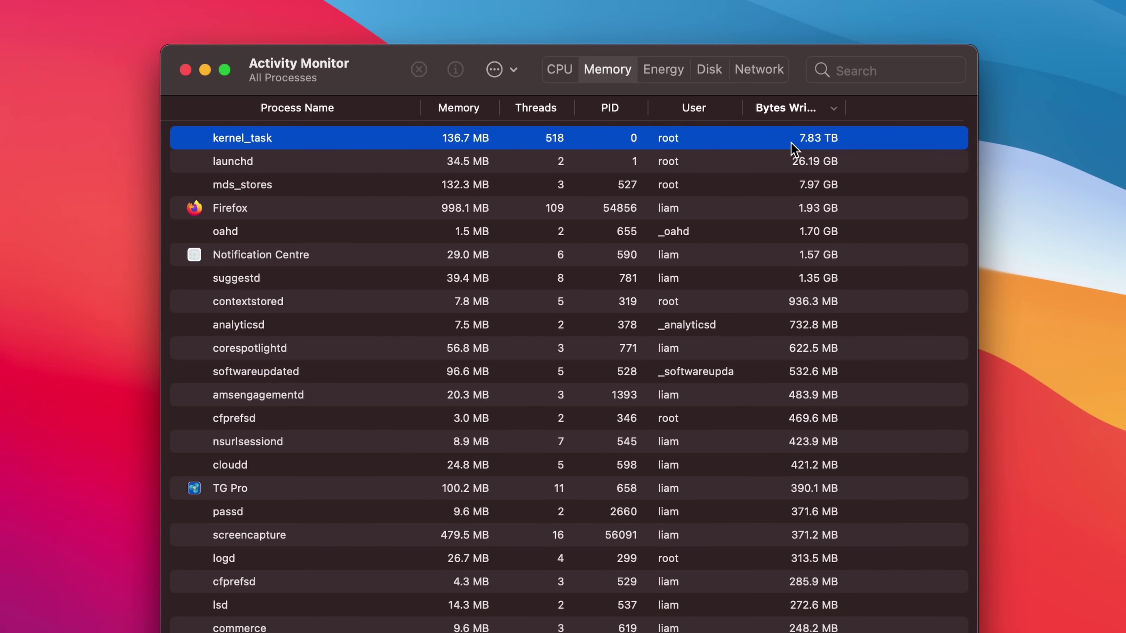
- Select the Firefox process (1.93 GB written) in the Bytes Written list, then restore Firefox
{"action": "left_click", "coordinate": [39, 250]}
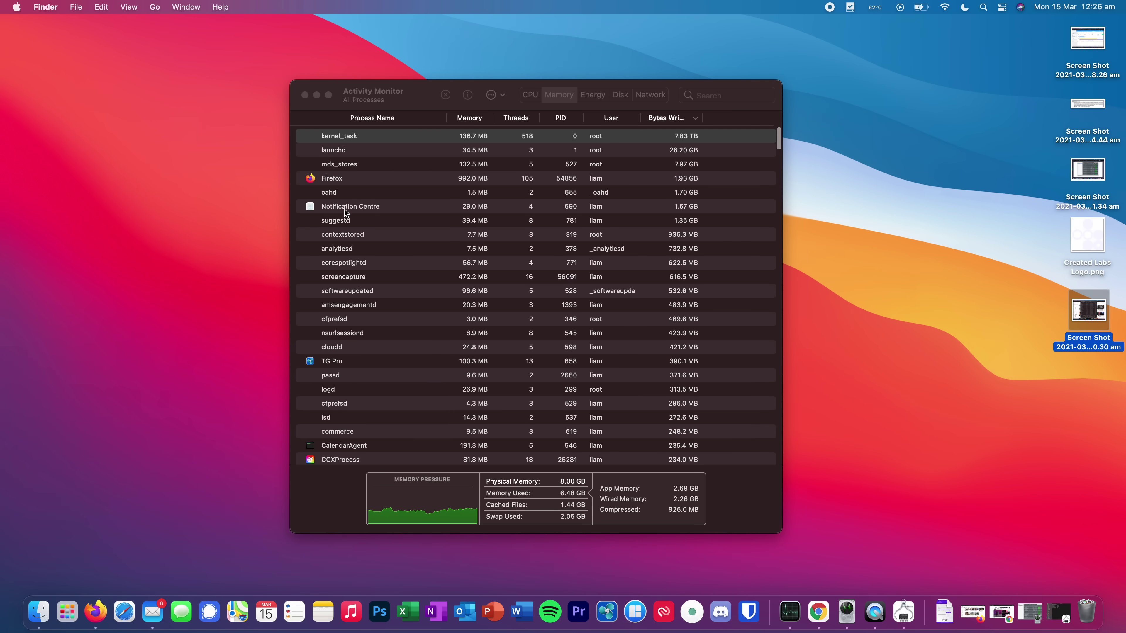
{"action": "left_click", "coordinate": [347, 179]}
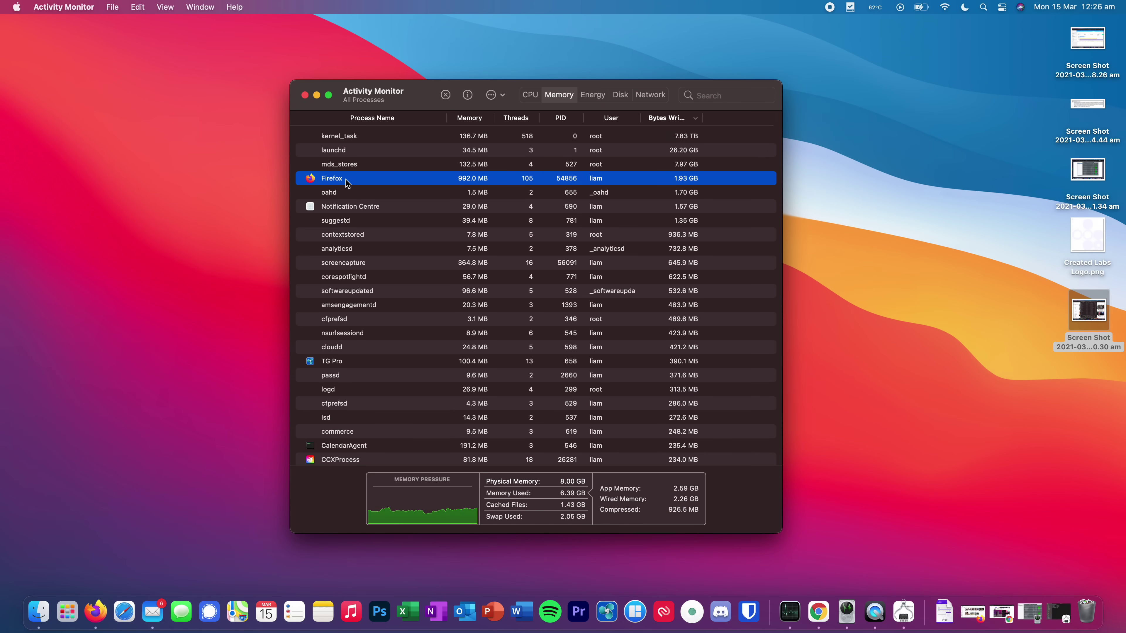
{"action": "scroll", "coordinate": [331, 349], "scroll_direction": "down", "scroll_amount": 5}
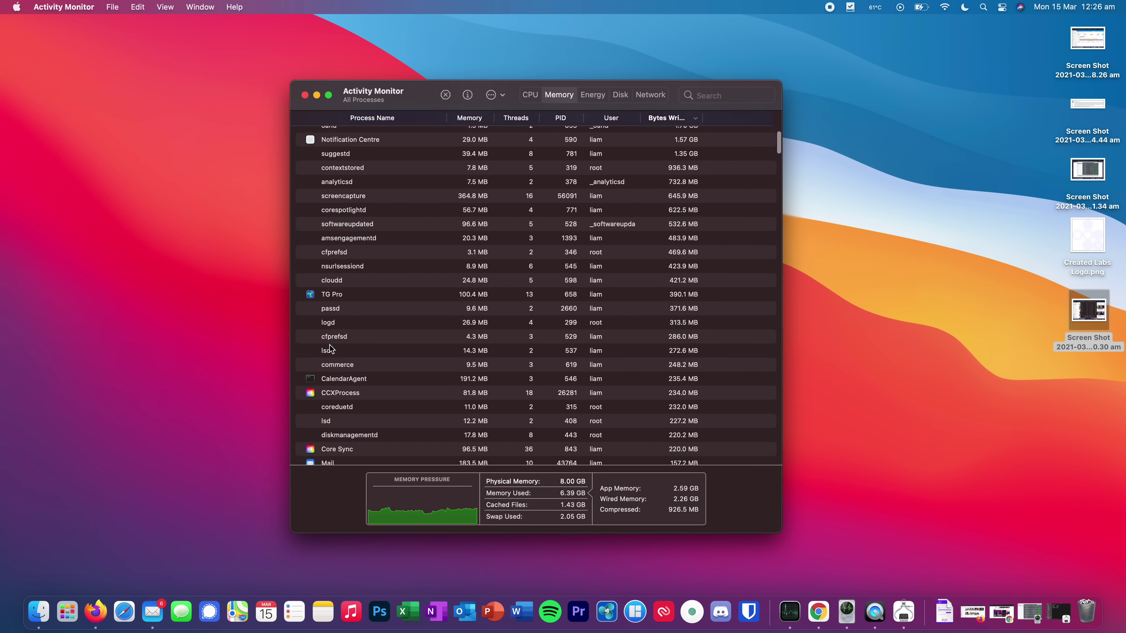
{"action": "scroll", "coordinate": [330, 348], "scroll_direction": "up", "scroll_amount": 5}
{"action": "left_click", "coordinate": [96, 613]}
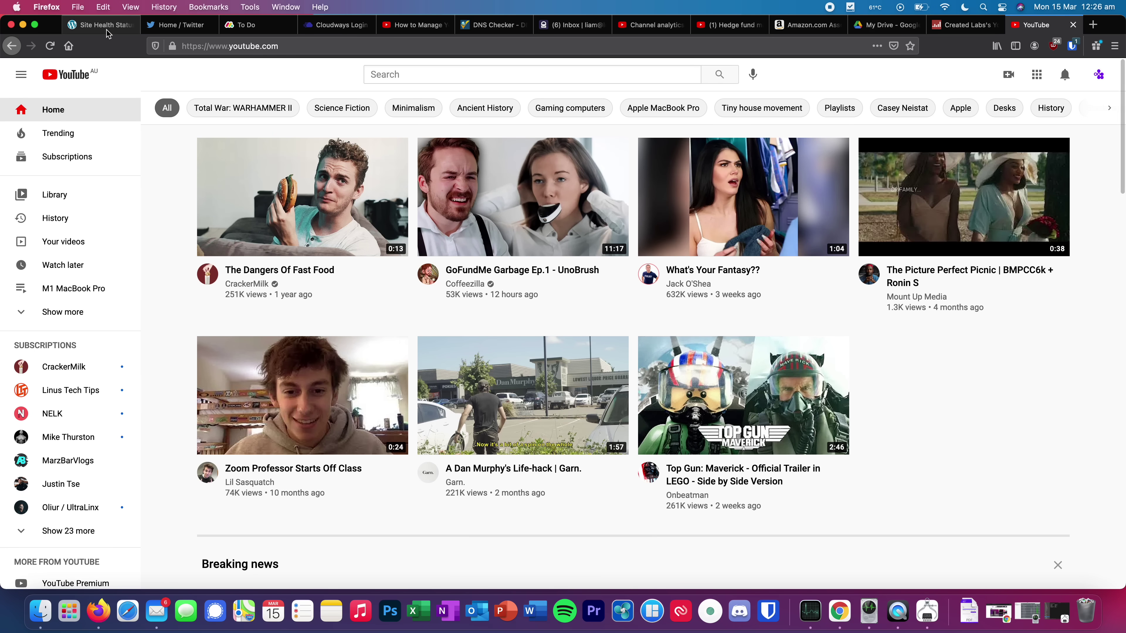
- Minimise the Firefox YouTube window and restore Chrome on the createdlabs.com home page
{"action": "mouse_move", "coordinate": [830, 169]}
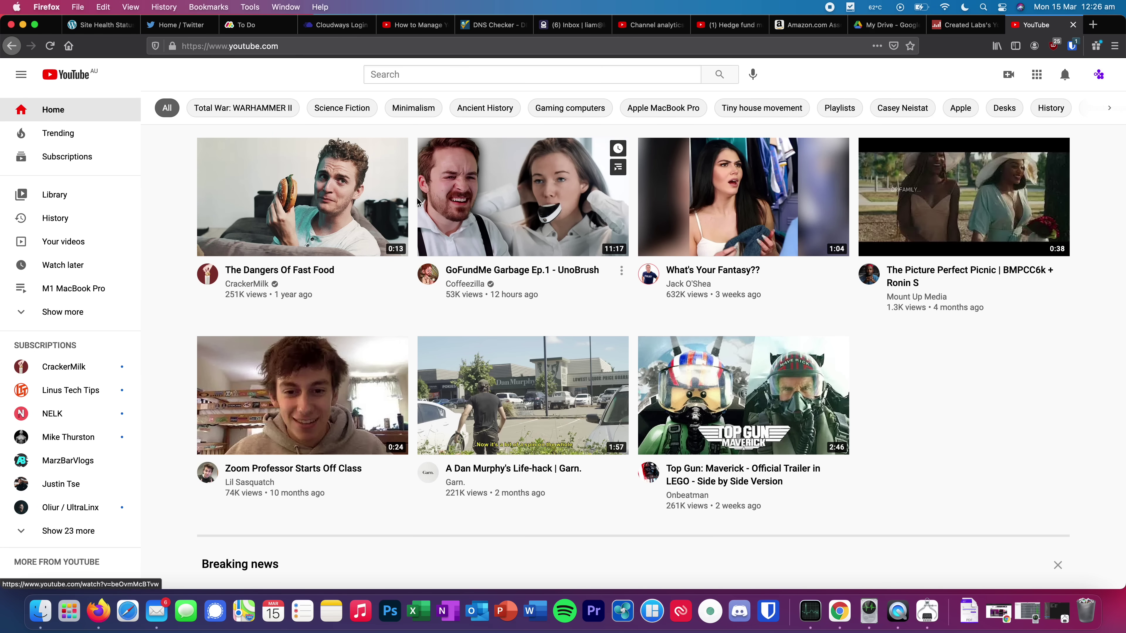
{"action": "left_click", "coordinate": [23, 24]}
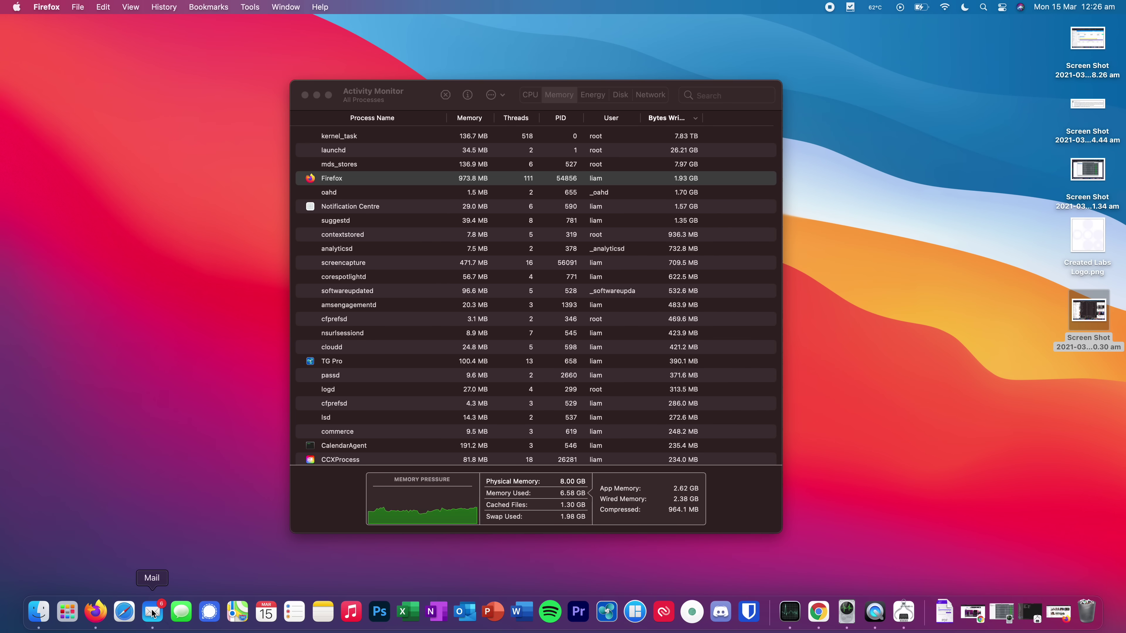
{"action": "left_click", "coordinate": [820, 613]}
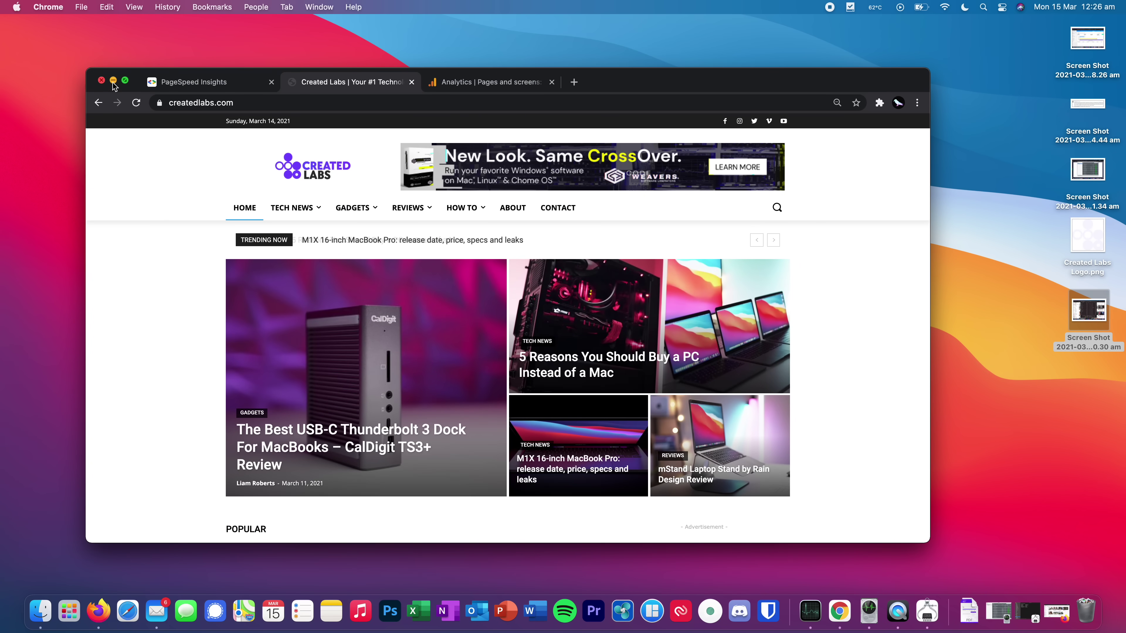
{"action": "left_click", "coordinate": [114, 81]}
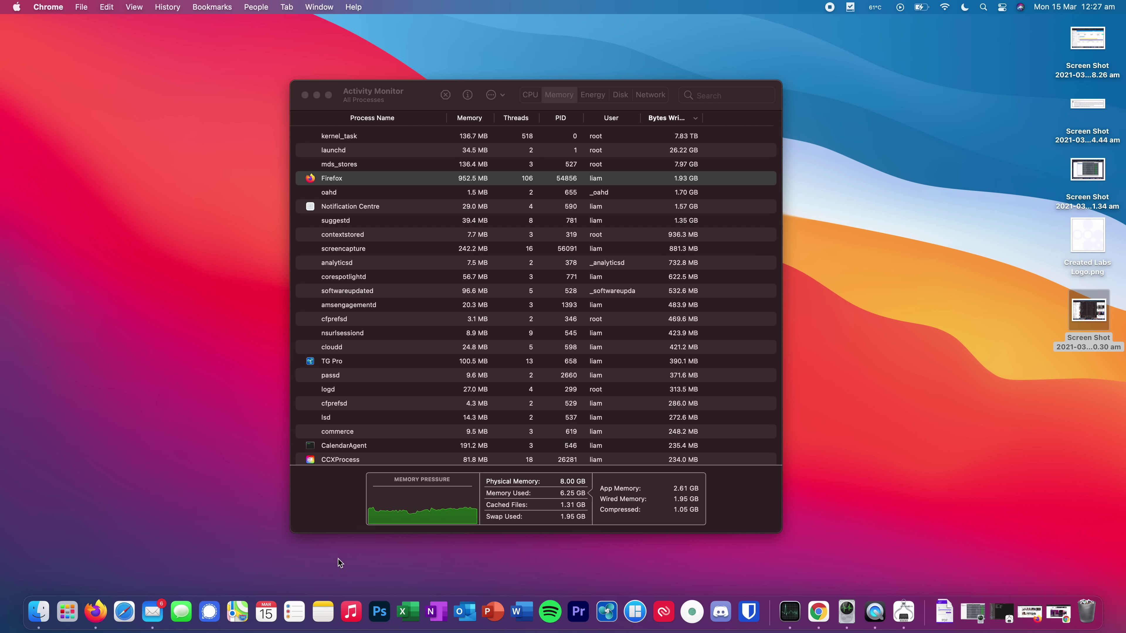
- Bring Activity Monitor to the front and select the kernel_task process
{"action": "left_click", "coordinate": [339, 180]}
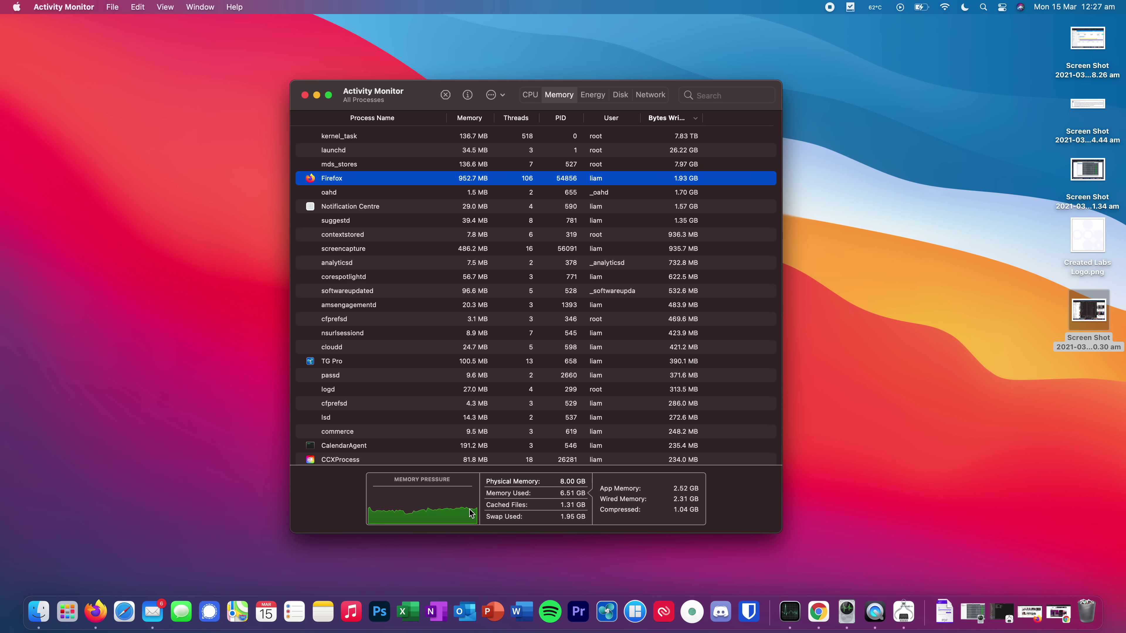
{"action": "mouse_move", "coordinate": [469, 512]}
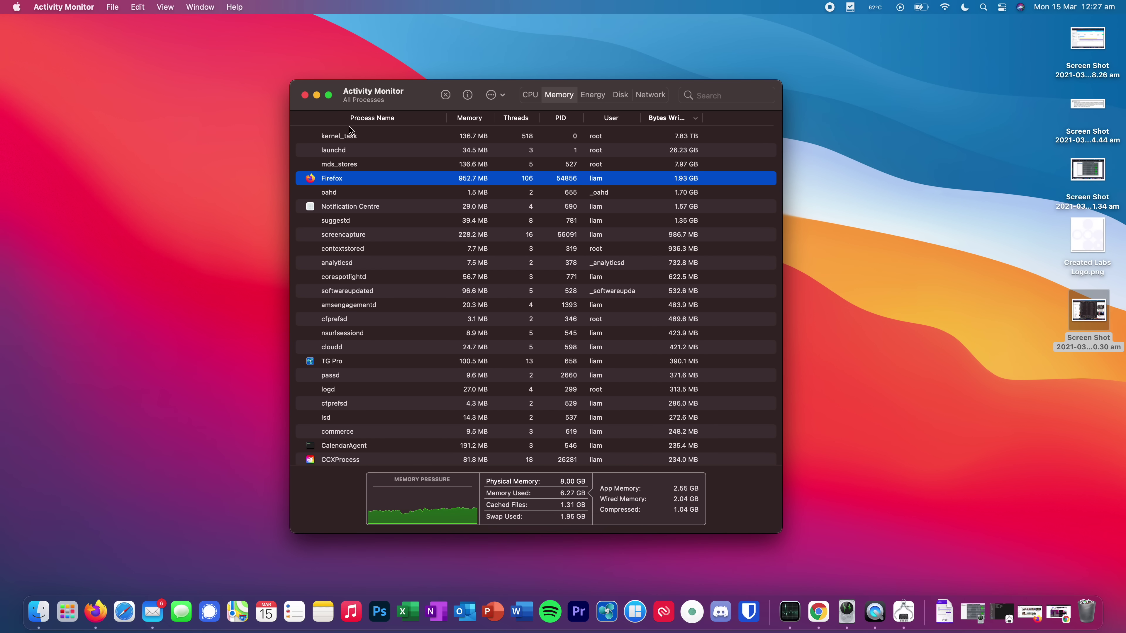
{"action": "left_click", "coordinate": [351, 135]}
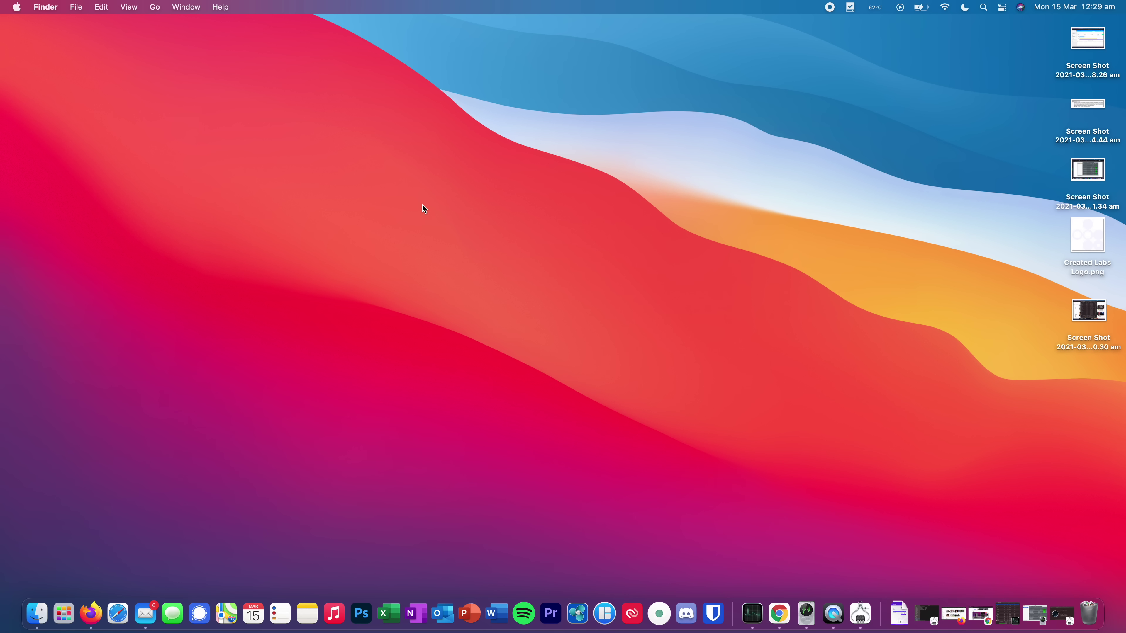
- Reopen the process list to check kernel_task's 7.83 TB written, then close it
{"action": "left_click", "coordinate": [752, 613]}
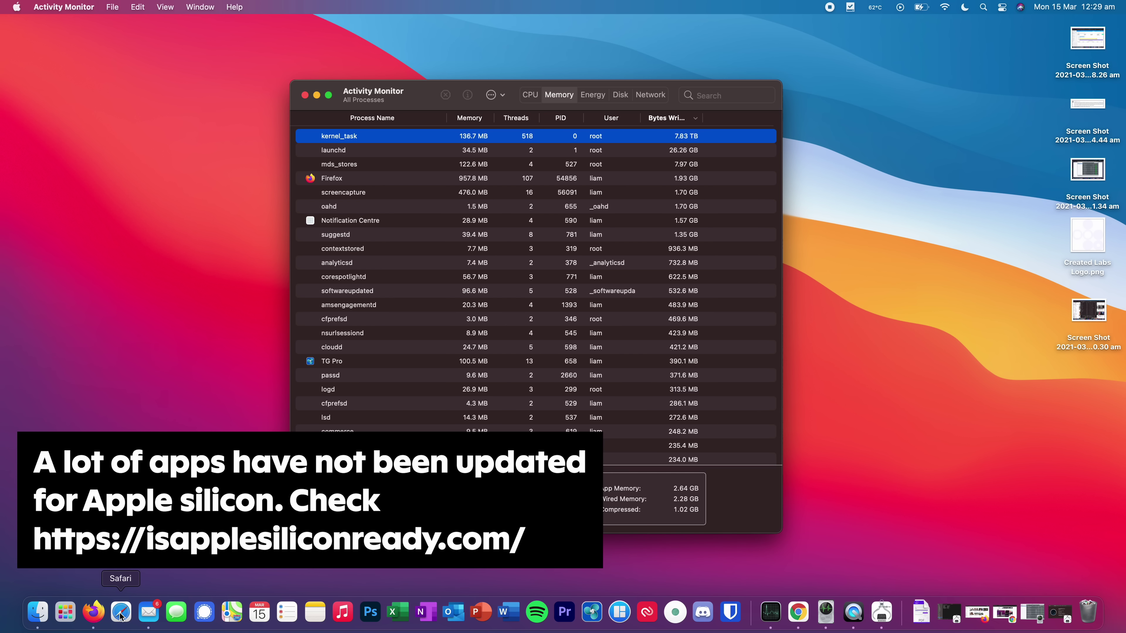
{"action": "left_click", "coordinate": [305, 95]}
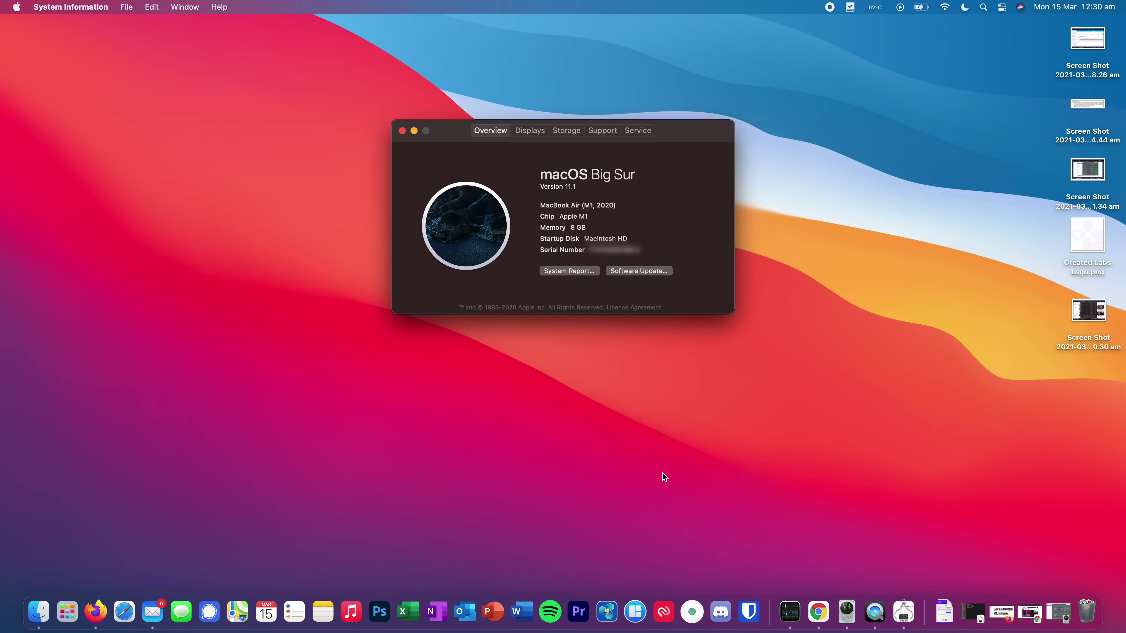
- Bring Activity Monitor back to read 1.89 GB swap used, then hide it with Cmd+H
{"action": "left_click", "coordinate": [789, 612]}
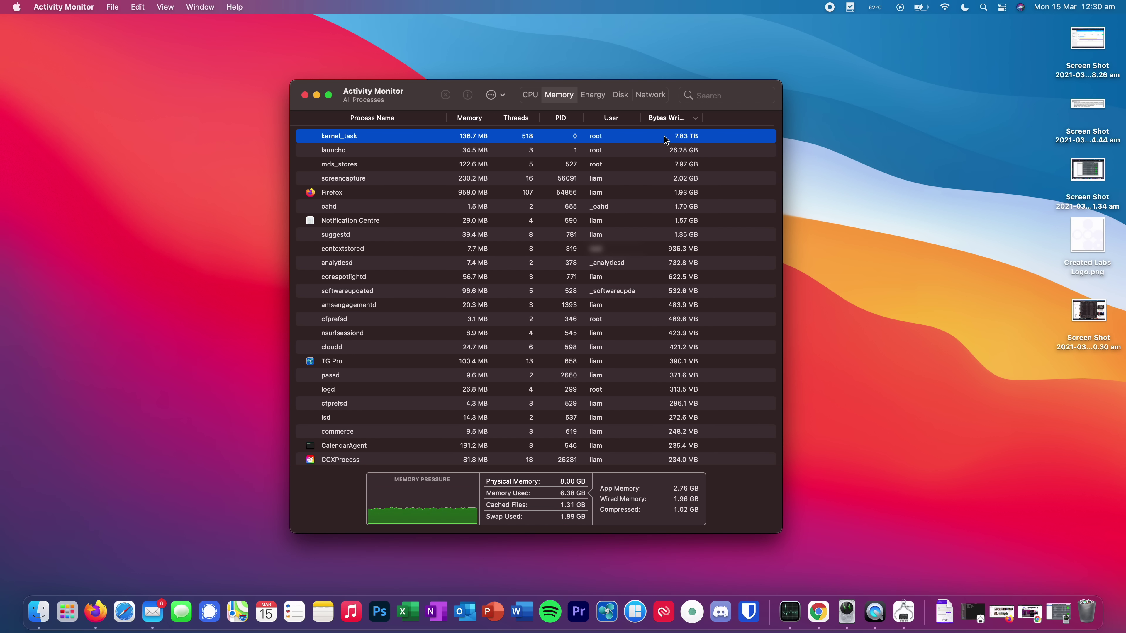
{"action": "key", "text": "super+h"}
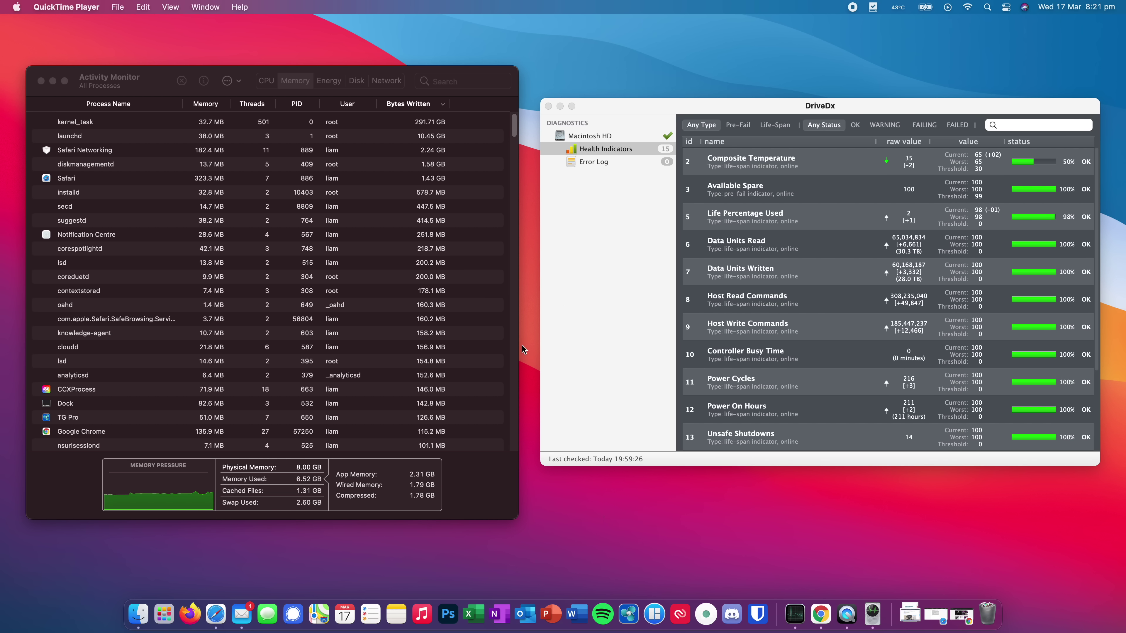
- Check DriveDx's Data Units Written details: 28.0 TB total, up 1.6 GB since last check
{"action": "left_click", "coordinate": [159, 88]}
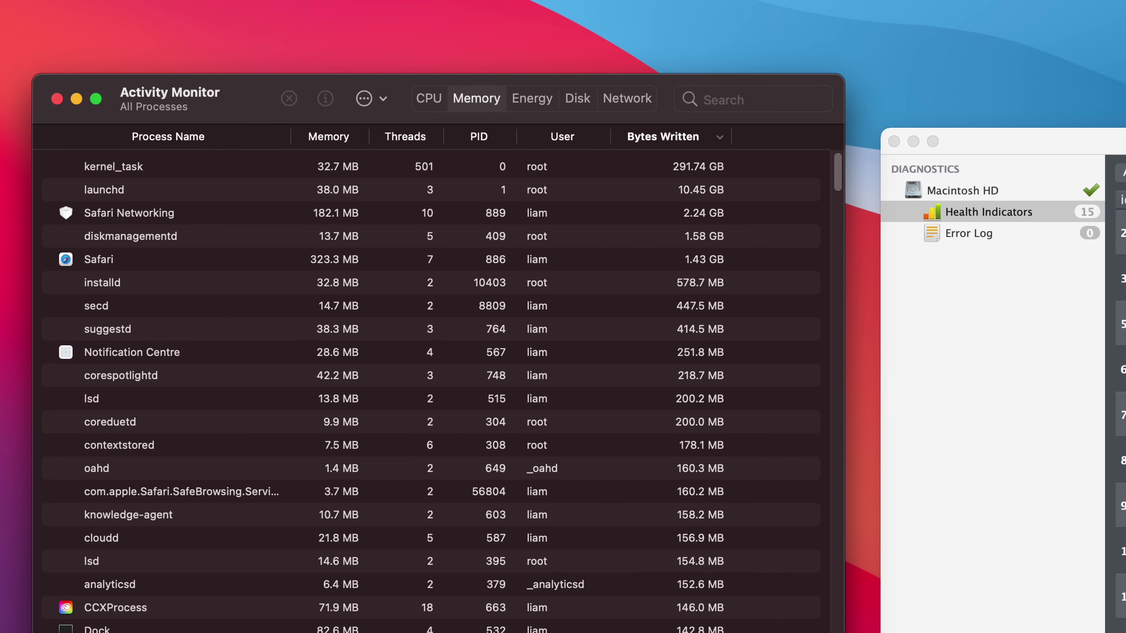
{"action": "key", "text": "super+Tab"}
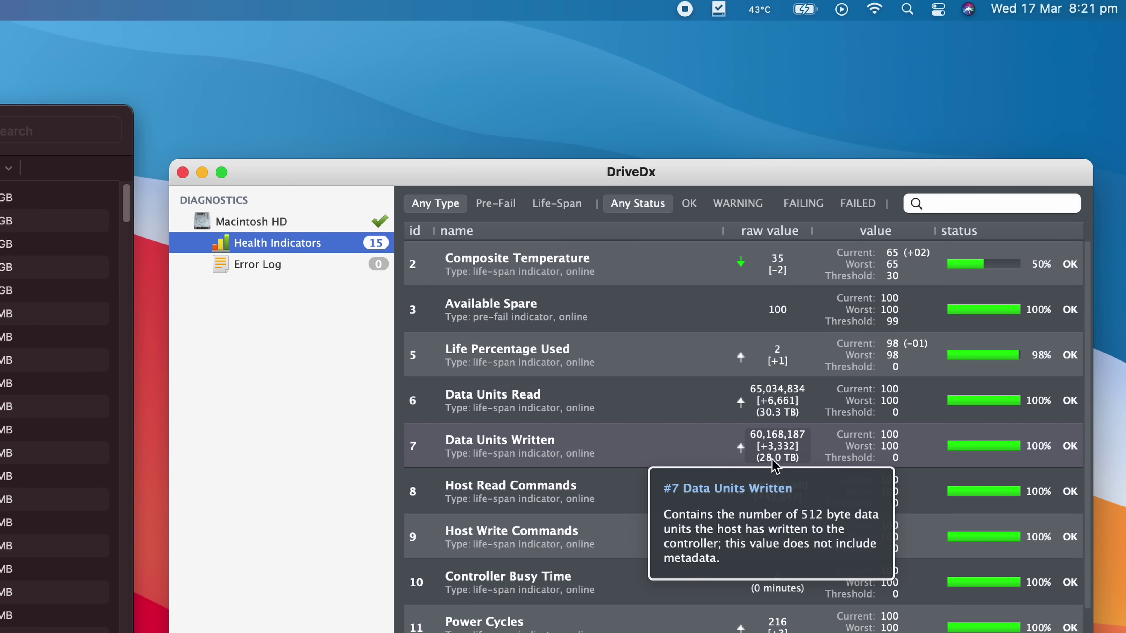
{"action": "mouse_move", "coordinate": [775, 466]}
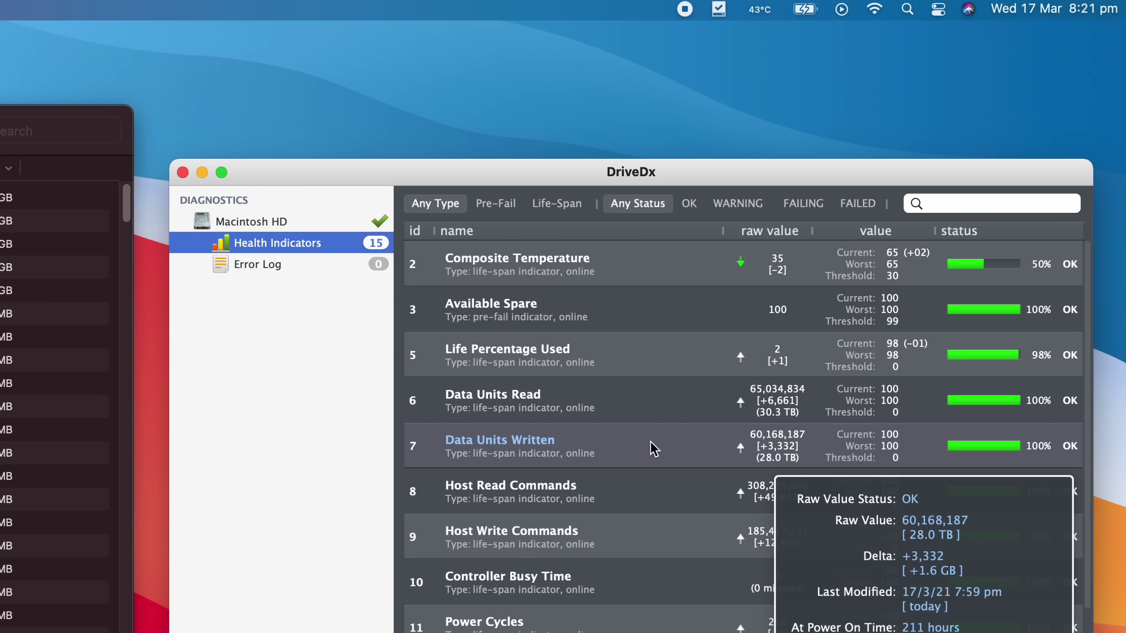
{"action": "mouse_move", "coordinate": [655, 448]}
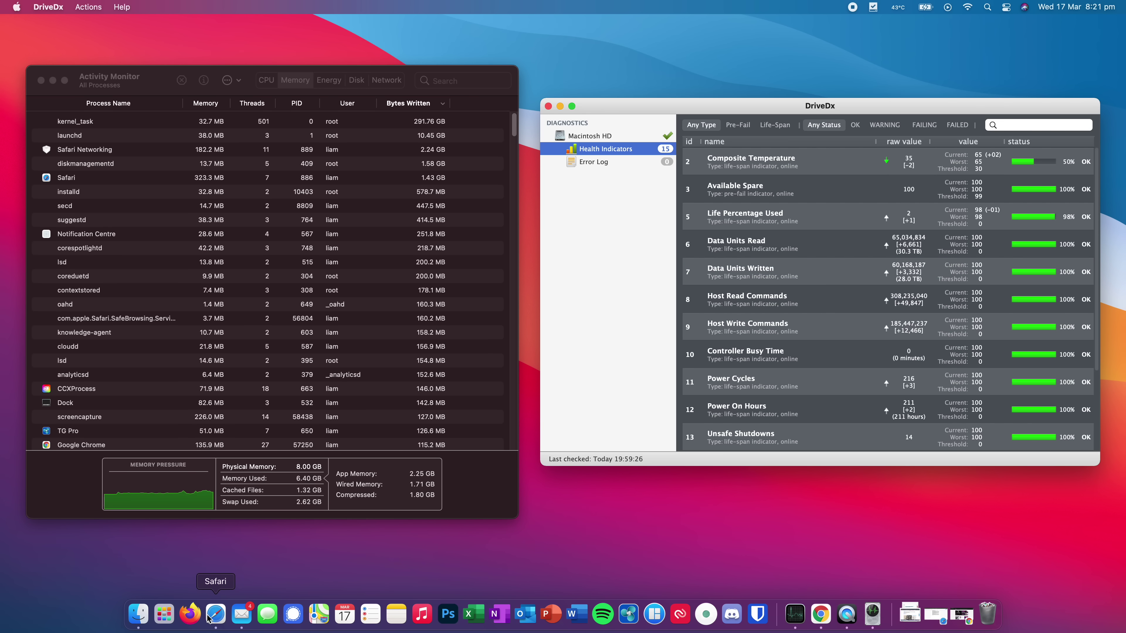
{"action": "left_click", "coordinate": [208, 618]}
- Skim the notes doc, WordPress Posts and SSD video tabs, then bring up Chrome's createdlabs.com page
{"action": "scroll", "coordinate": [411, 247], "scroll_direction": "up", "scroll_amount": 10}
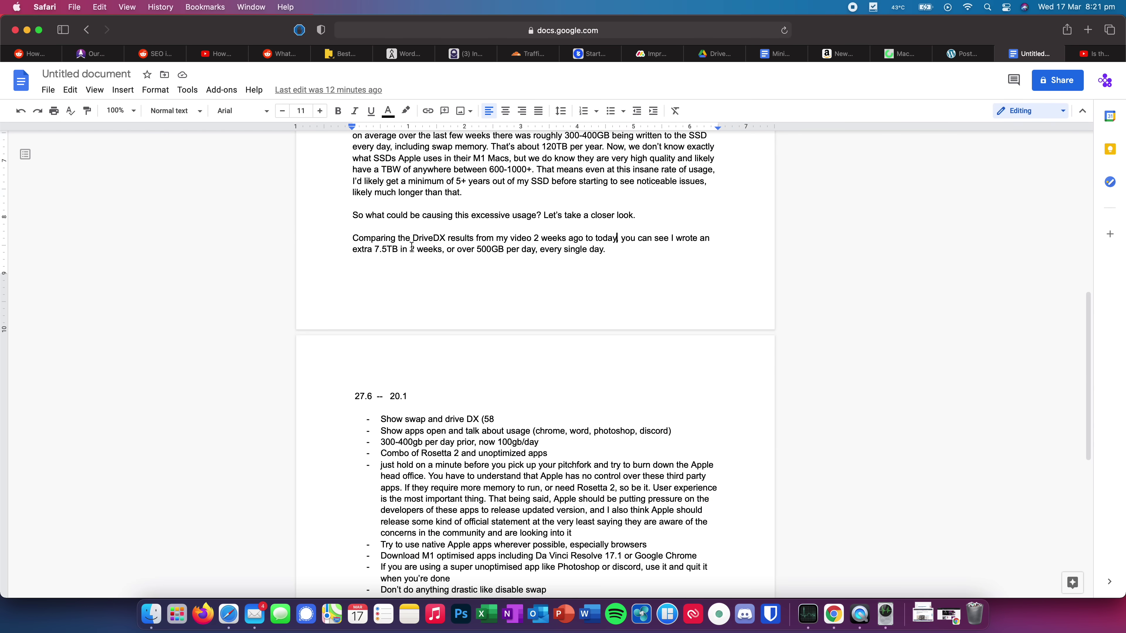
{"action": "scroll", "coordinate": [411, 247], "scroll_direction": "down", "scroll_amount": 15}
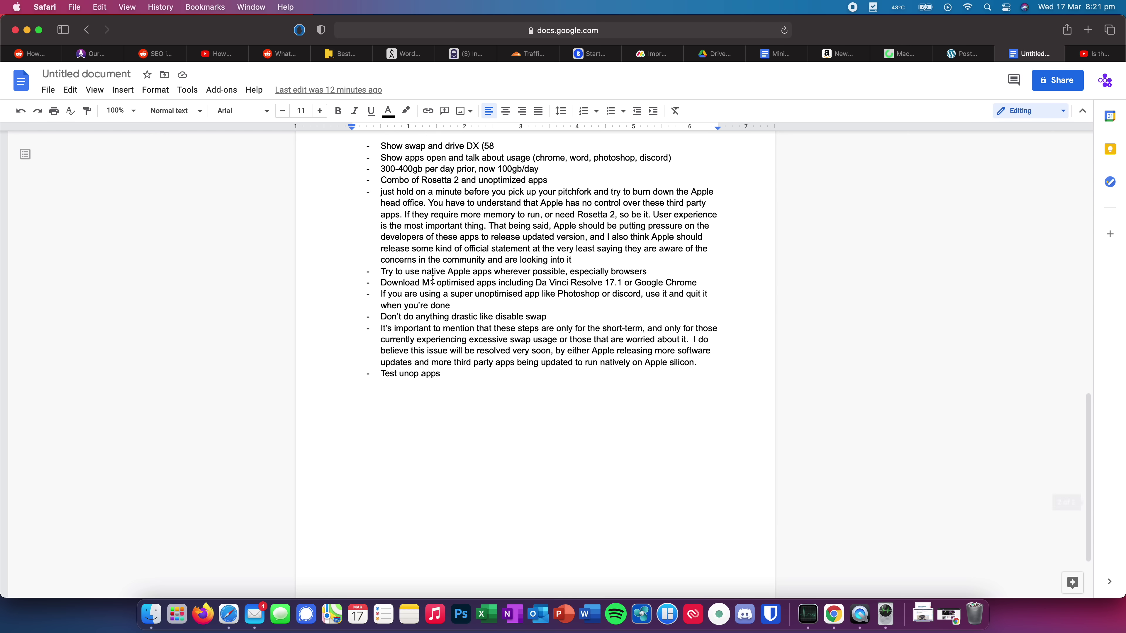
{"action": "left_click", "coordinate": [961, 53]}
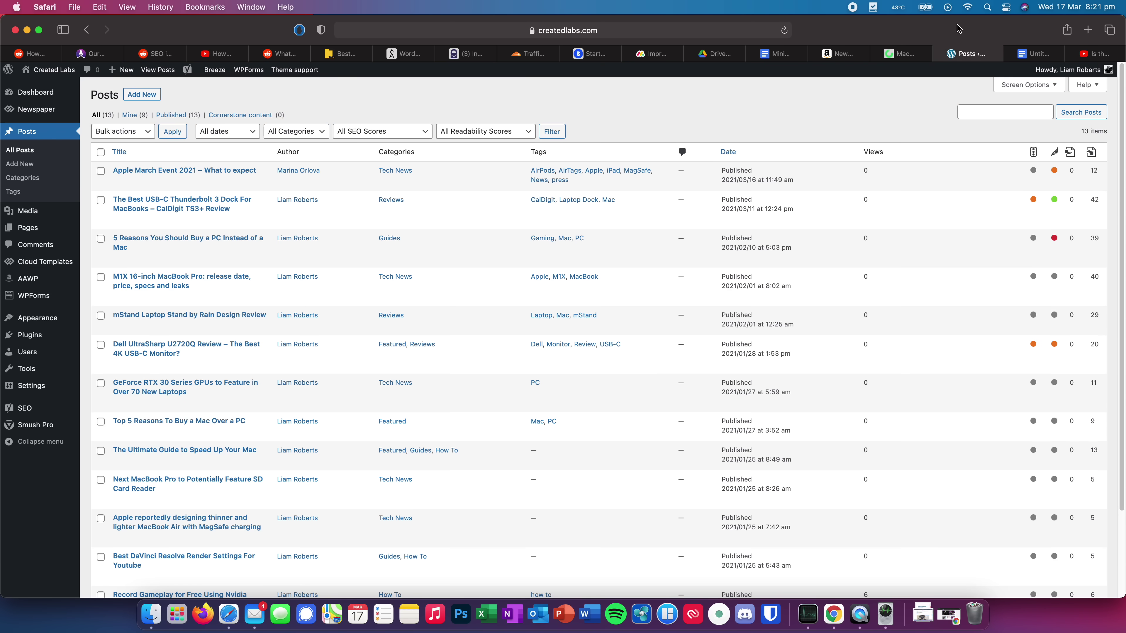
{"action": "left_click", "coordinate": [1090, 53]}
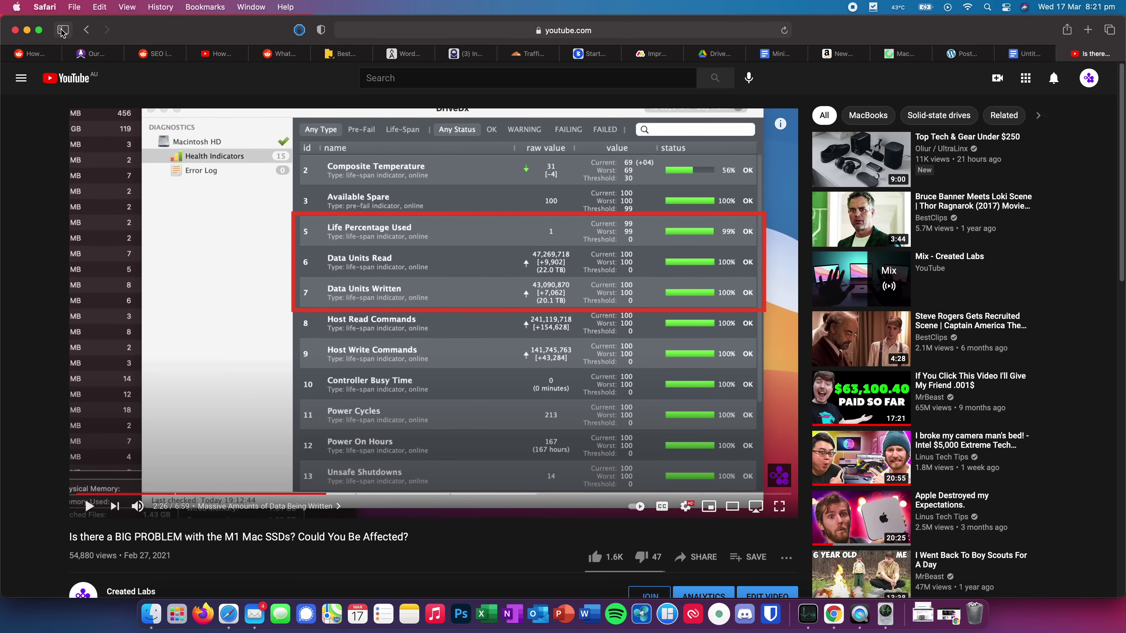
{"action": "left_click", "coordinate": [26, 30]}
{"action": "left_click", "coordinate": [935, 614]}
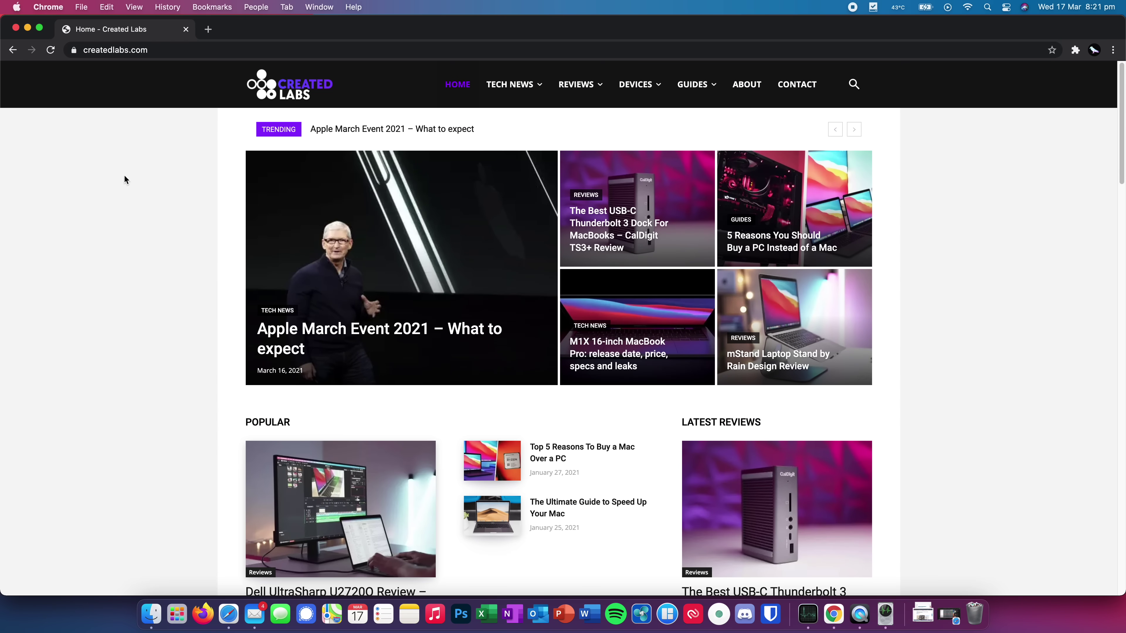
- Scroll the Created Labs home page and minimize the Chrome window
{"action": "scroll", "coordinate": [133, 190], "scroll_direction": "down", "scroll_amount": 5}
{"action": "scroll", "coordinate": [144, 211], "scroll_direction": "up", "scroll_amount": 5}
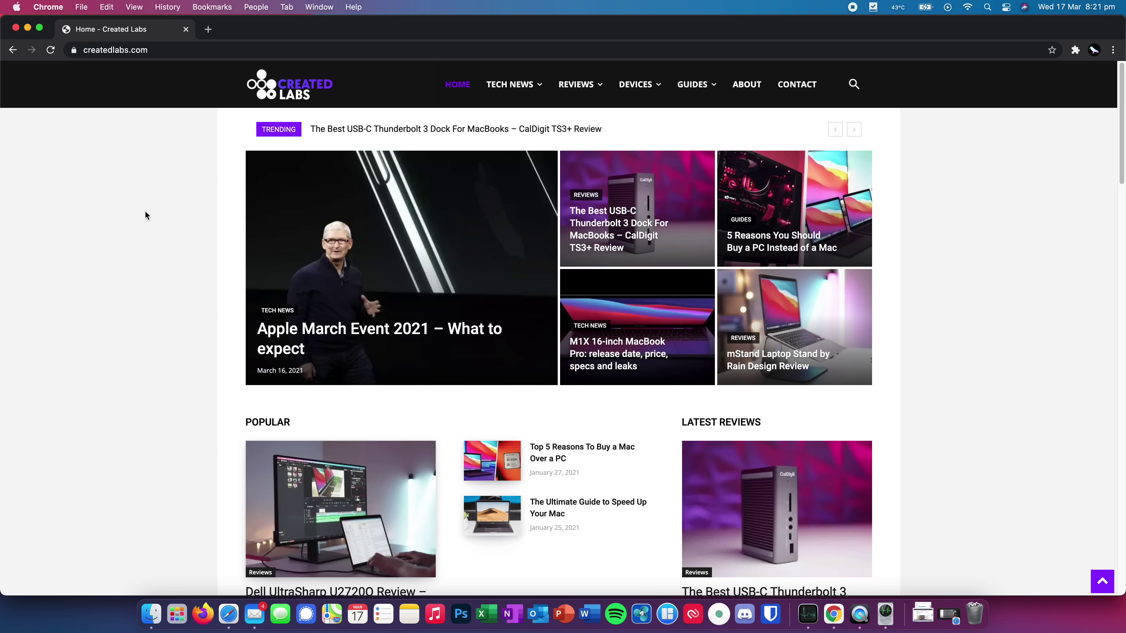
{"action": "left_click", "coordinate": [28, 28]}
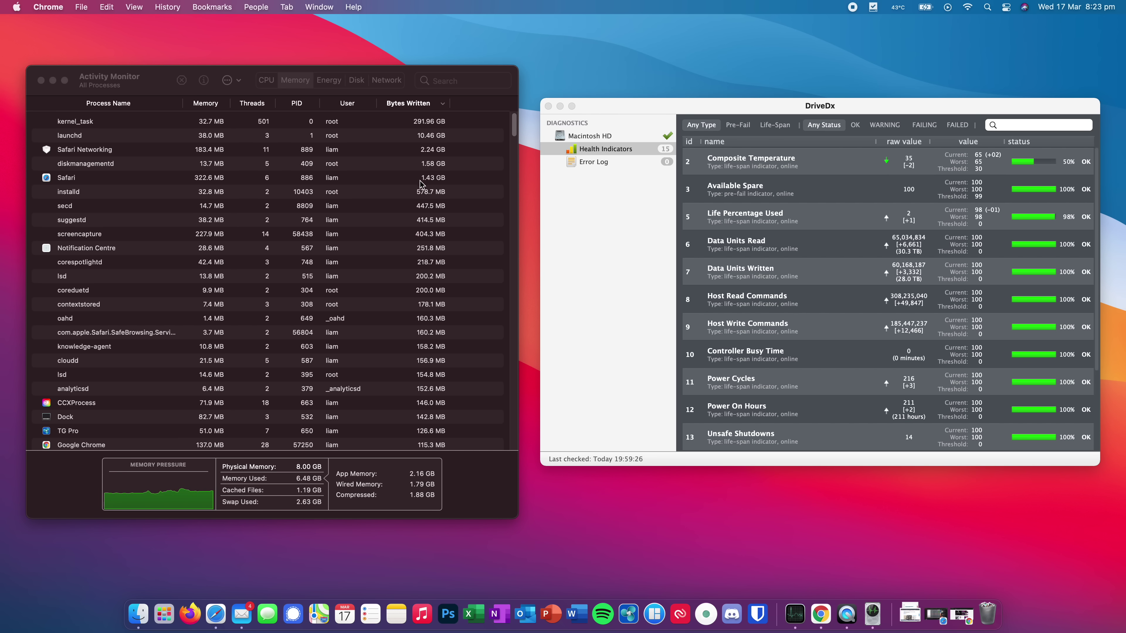
- Glance at the earlier SSD video in Safari, hide it, and focus DriveDx beside Activity Monitor
{"action": "left_click", "coordinate": [215, 613]}
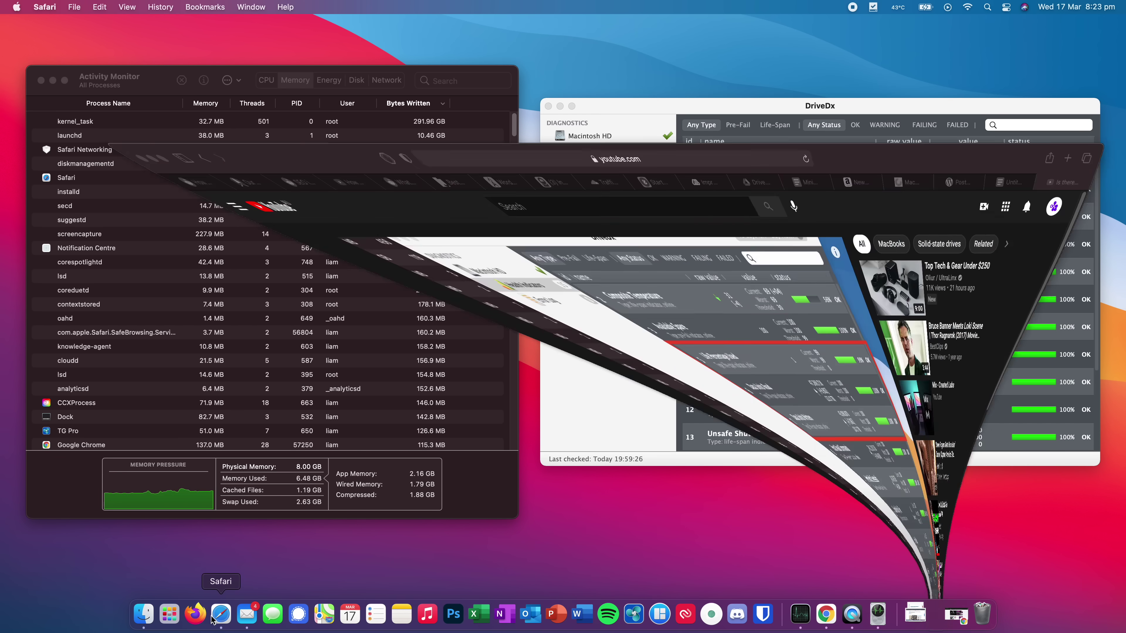
{"action": "scroll", "coordinate": [382, 264], "scroll_direction": "down", "scroll_amount": 2}
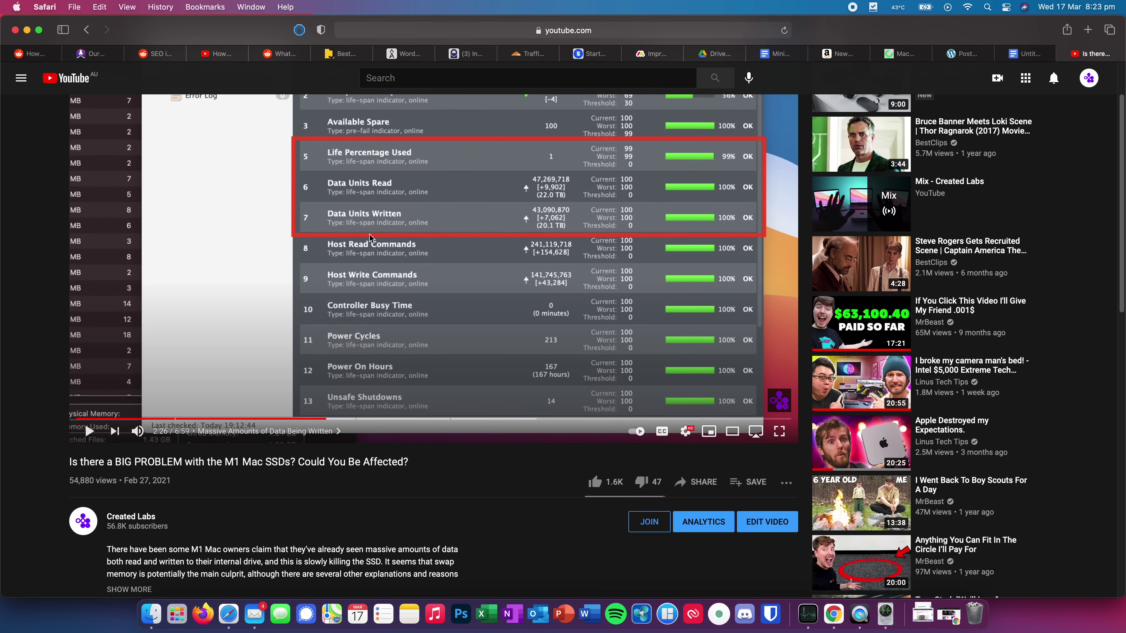
{"action": "scroll", "coordinate": [382, 264], "scroll_direction": "up", "scroll_amount": 2}
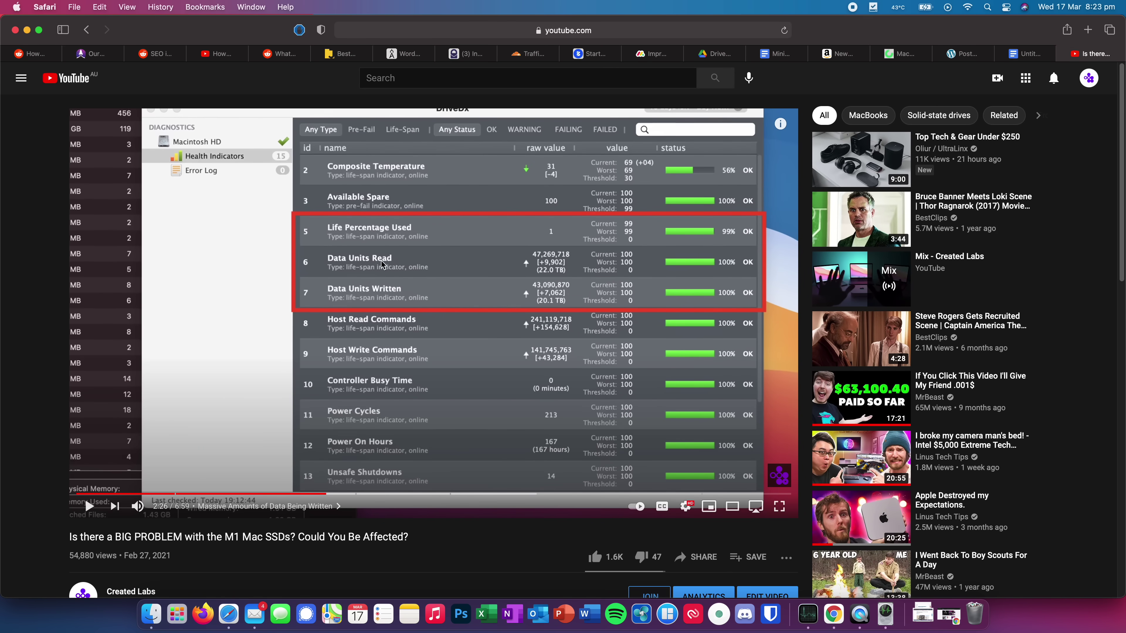
{"action": "left_click", "coordinate": [27, 30]}
{"action": "left_click", "coordinate": [600, 109]}
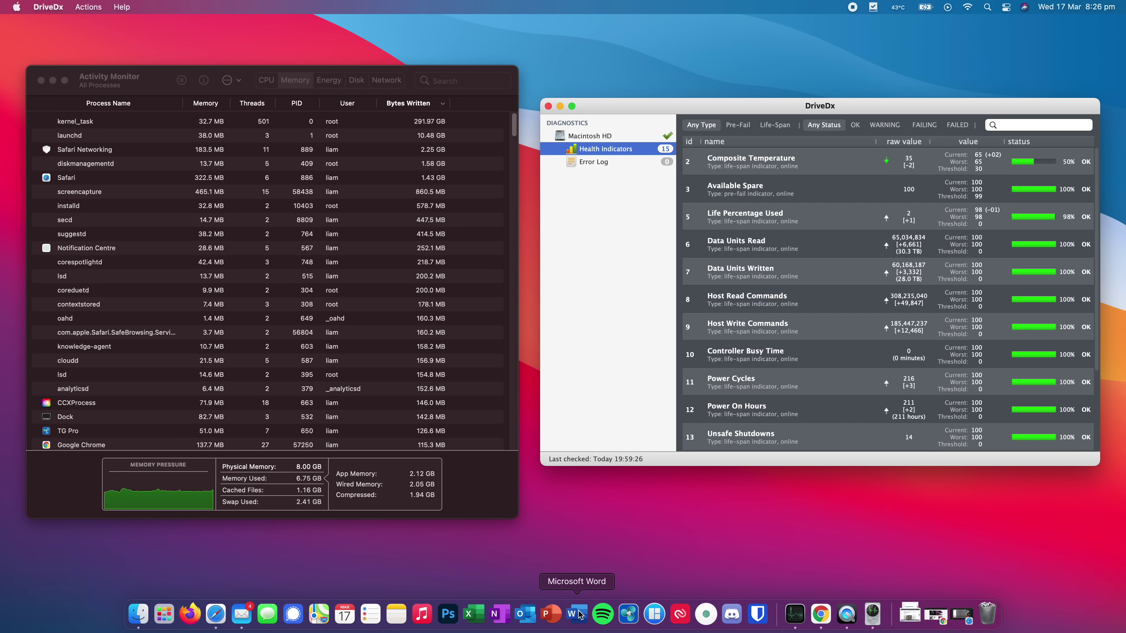
- Look at the Untitled notes document in Safari, then minimize Safari and focus Activity Monitor
{"action": "left_click", "coordinate": [226, 616]}
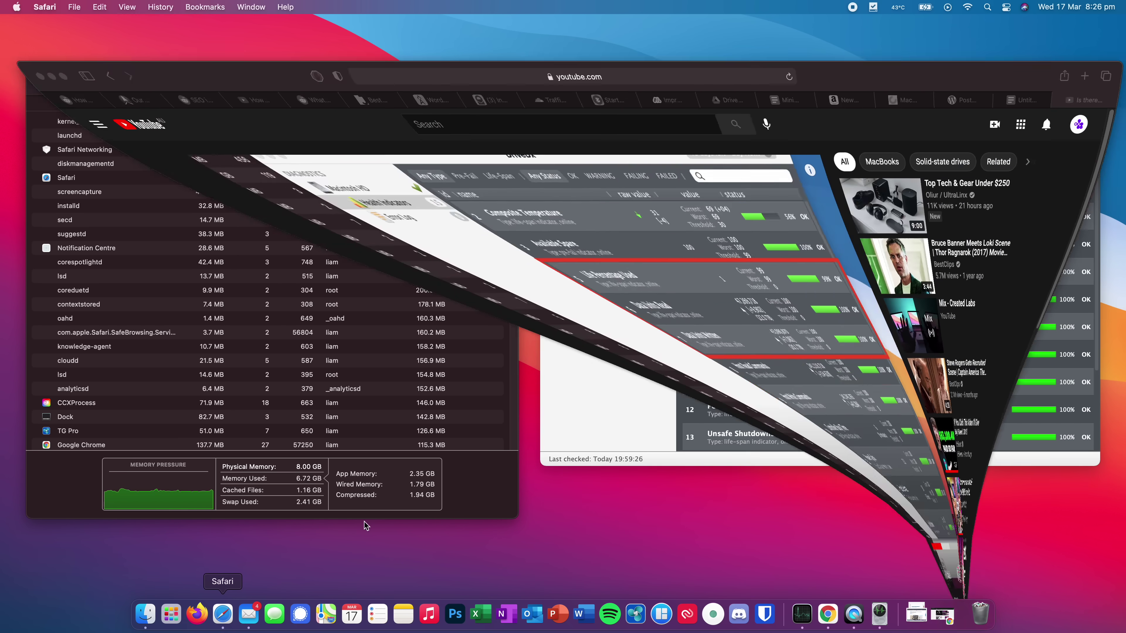
{"action": "left_click", "coordinate": [1017, 58]}
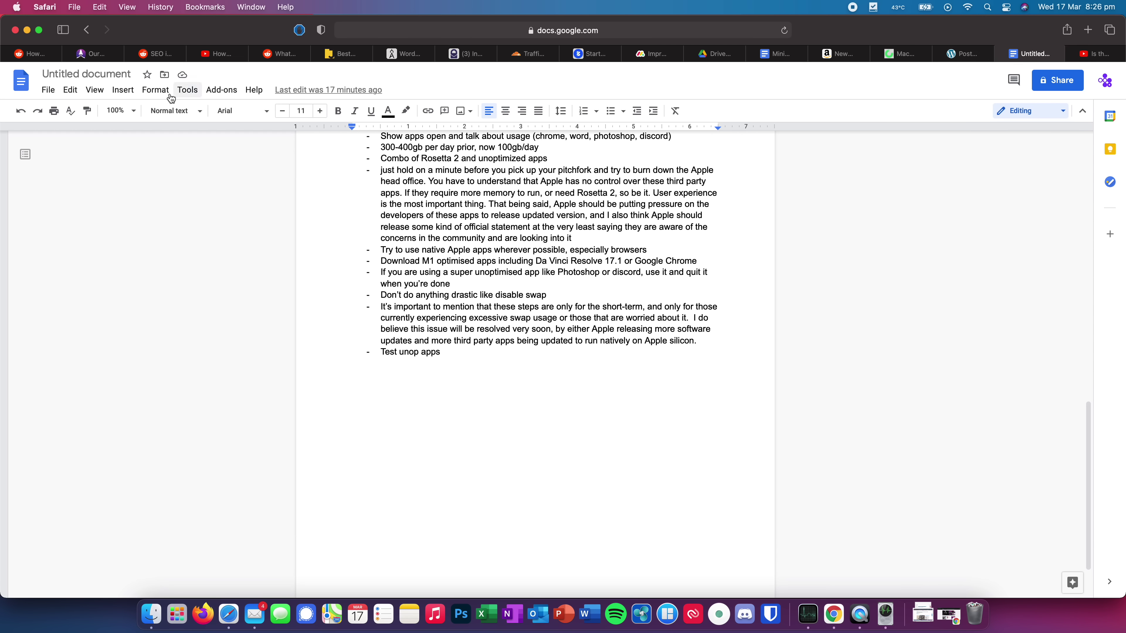
{"action": "left_click", "coordinate": [27, 31]}
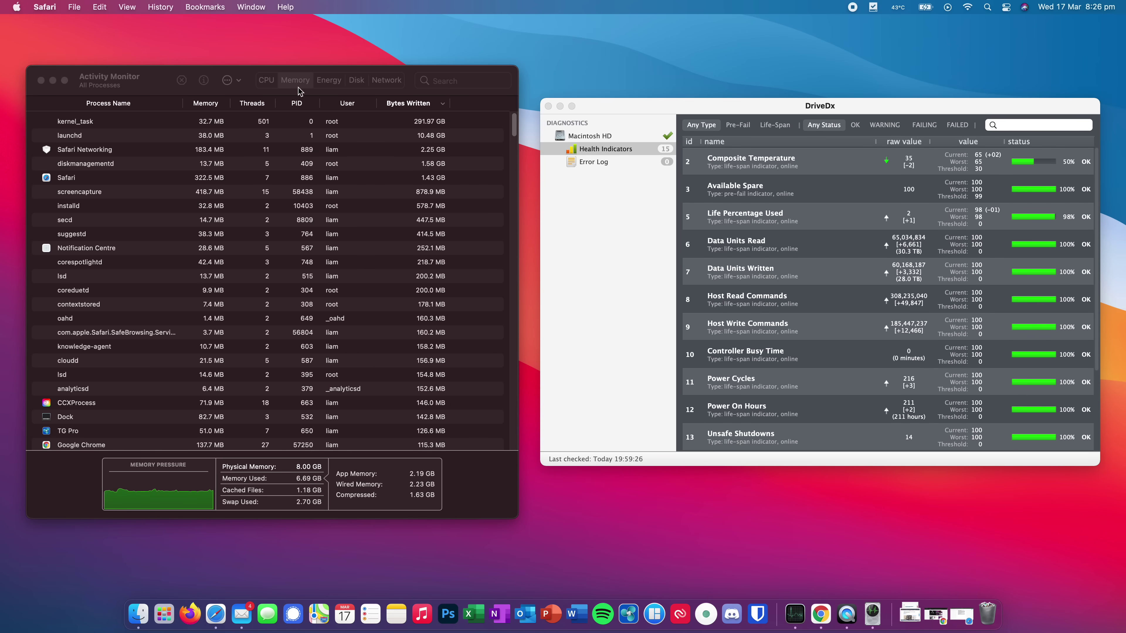
{"action": "left_click", "coordinate": [155, 82]}
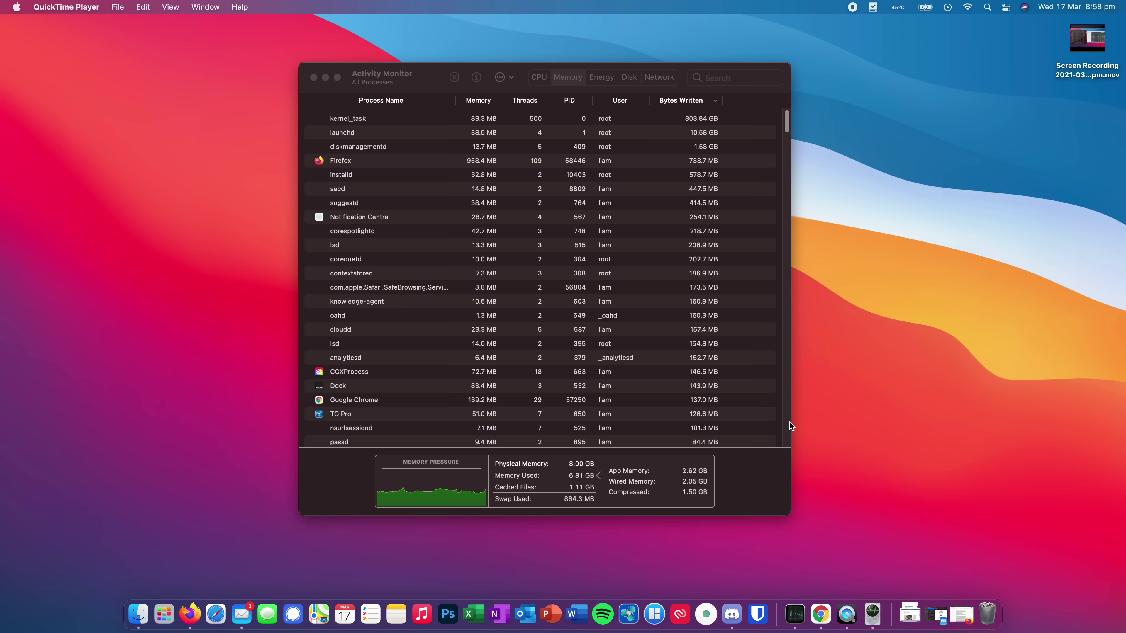
- Activate Activity Monitor to read 884.3 MB swap used and kernel_task's 303.84 GB written
{"action": "left_click", "coordinate": [434, 80]}
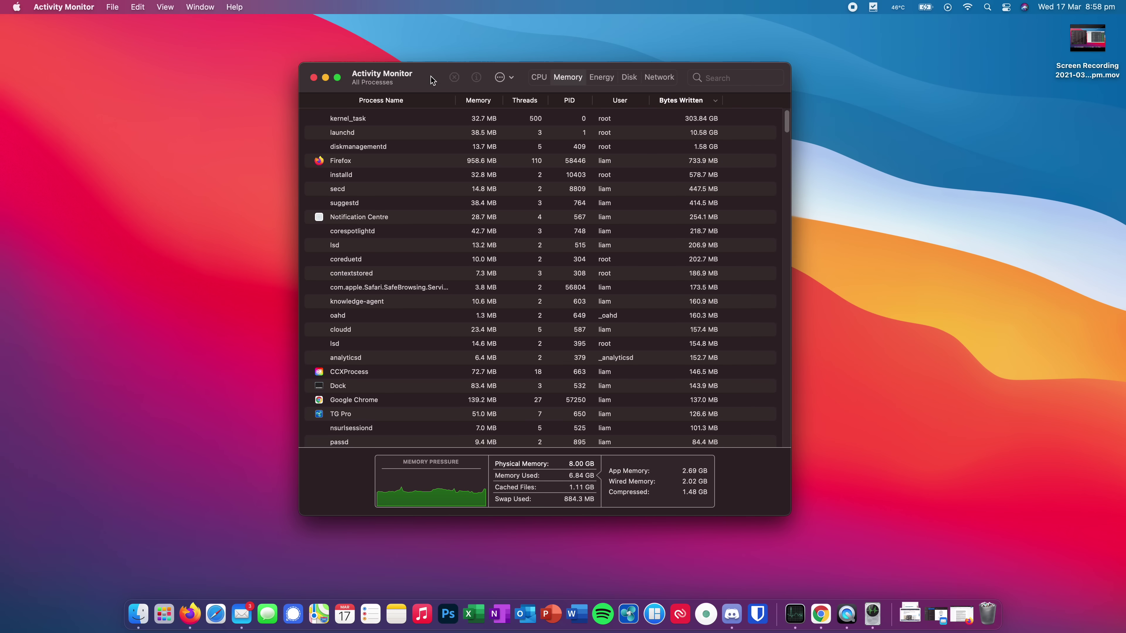